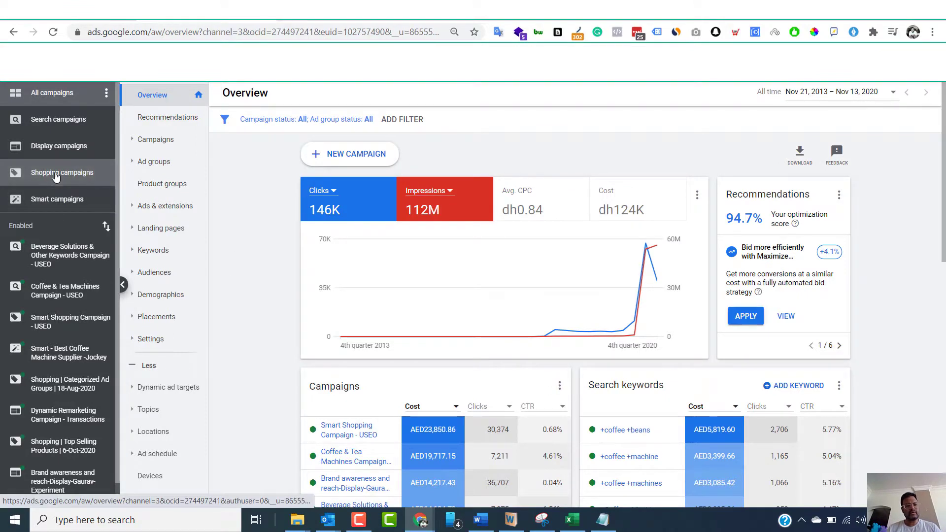
- Filter the account overview to show only Shopping campaigns
click(55, 177)
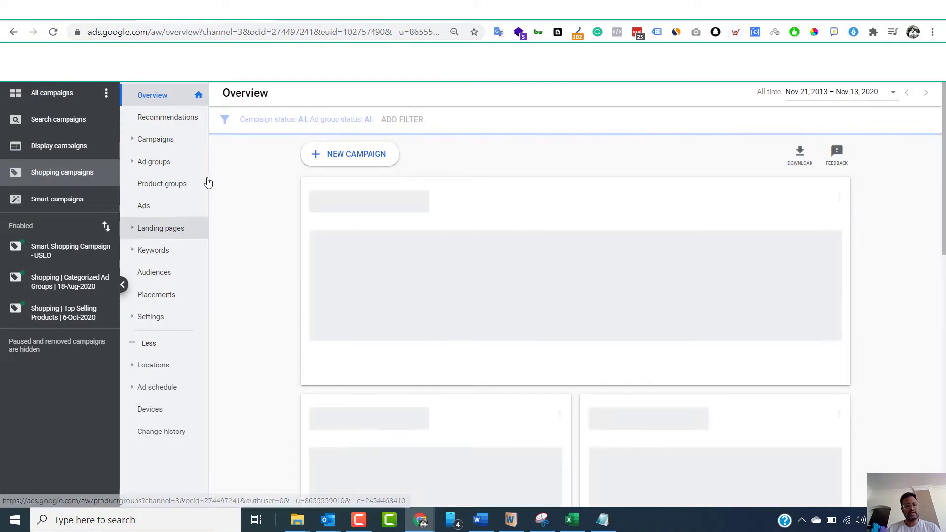
- Expand the Campaigns section of the Shopping overview
click(164, 140)
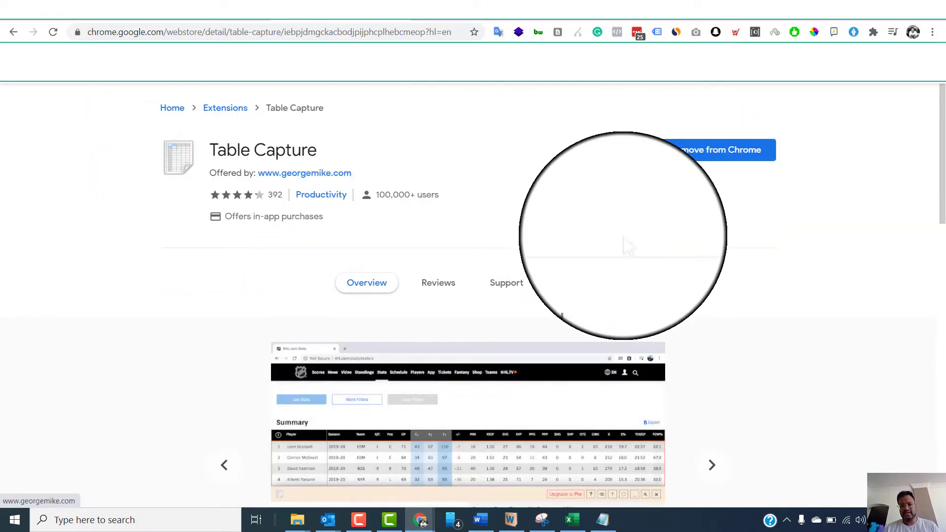
scroll(623, 237, down, 3)
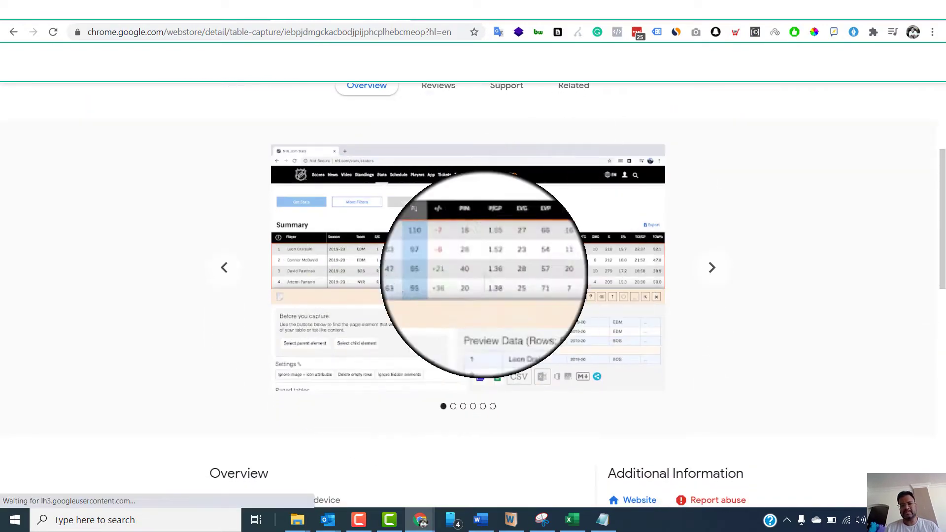
scroll(677, 292, up, 4)
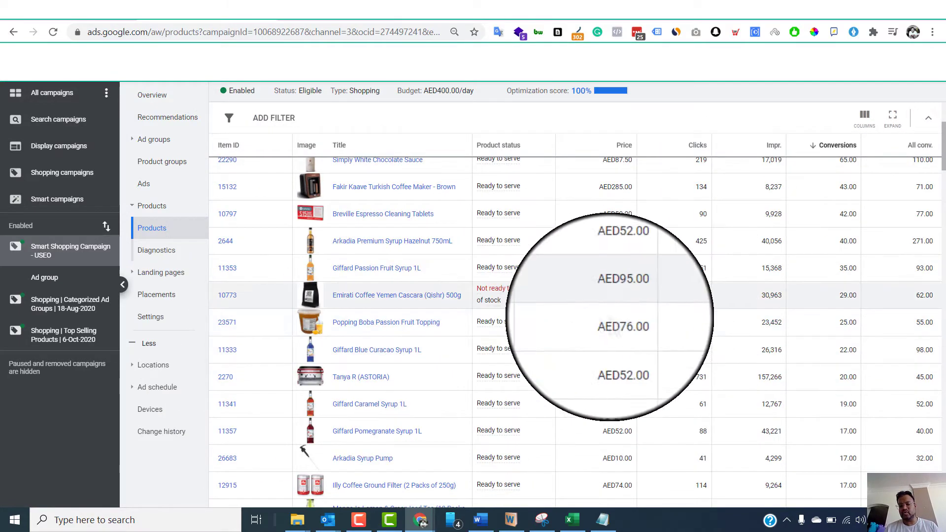
- Select Item ID 22290 as text in the first products row
scroll(688, 318, up, 3)
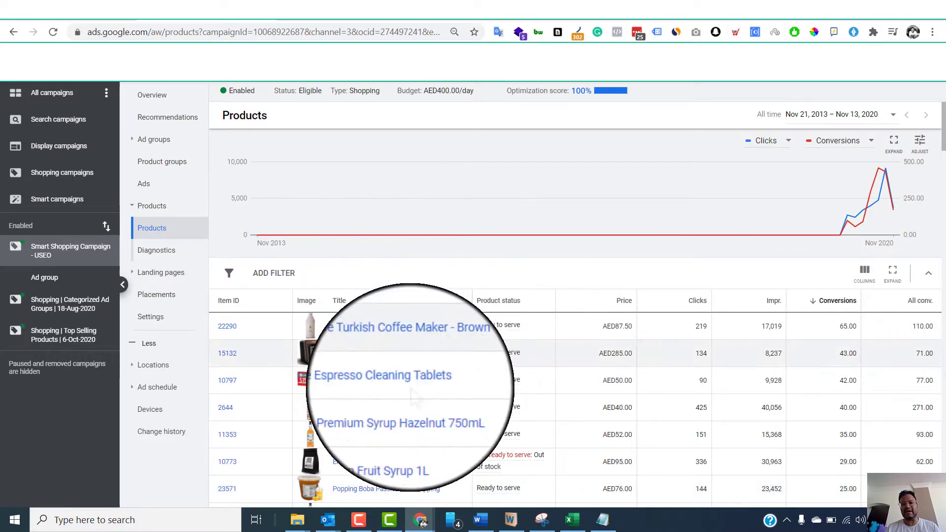
scroll(497, 296, down, 2)
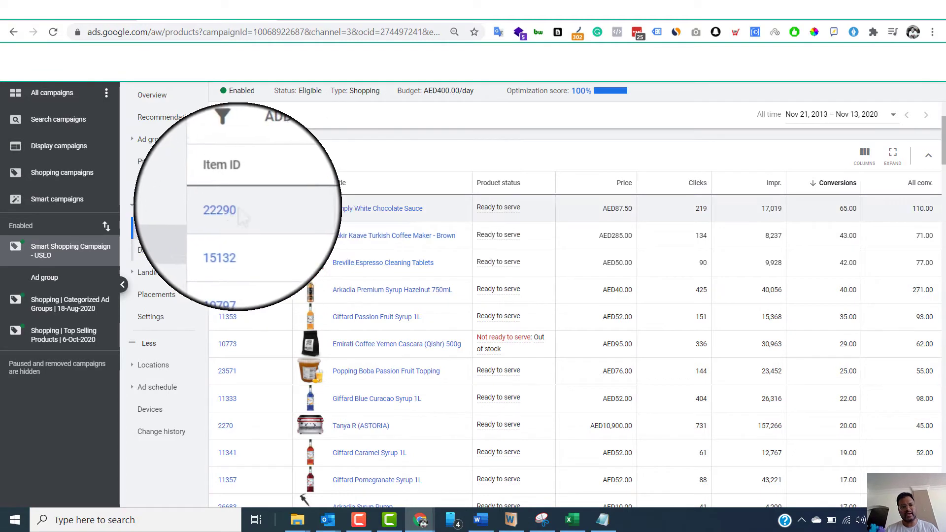
triple_click(241, 208)
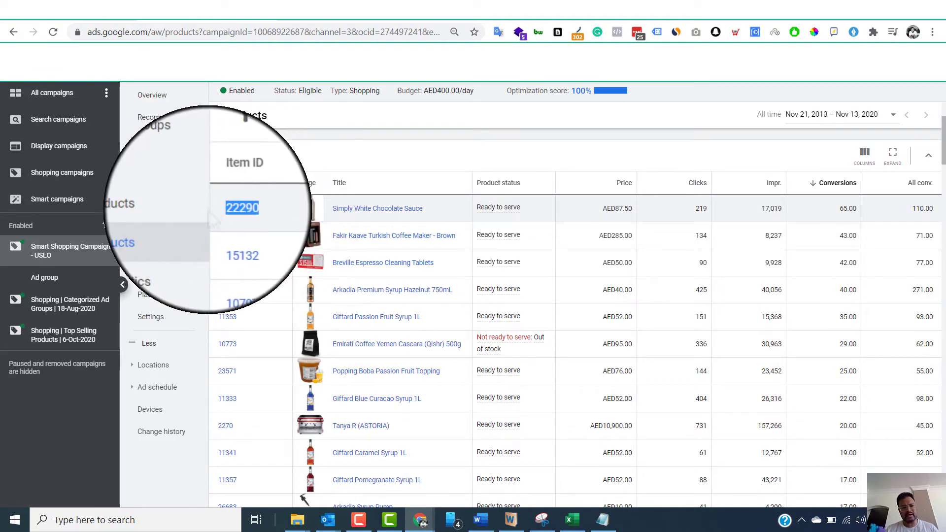
click(251, 217)
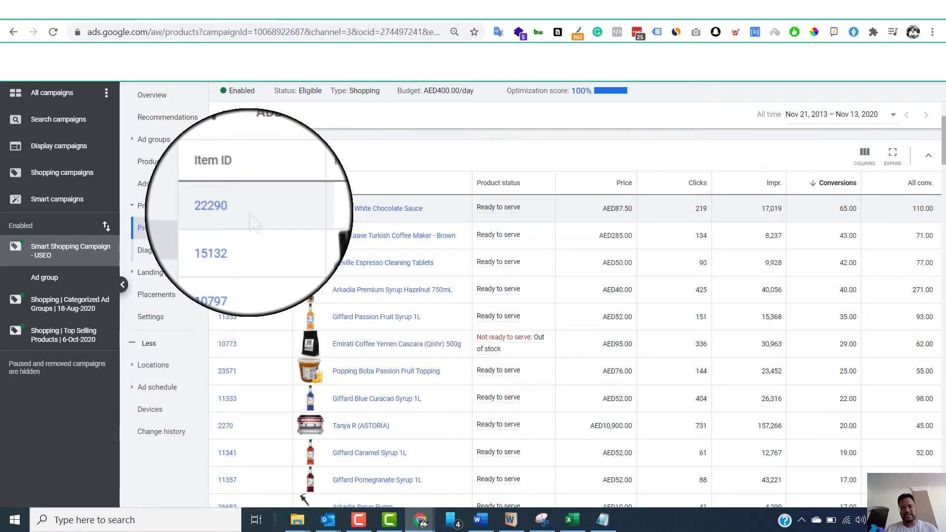
double_click(224, 213)
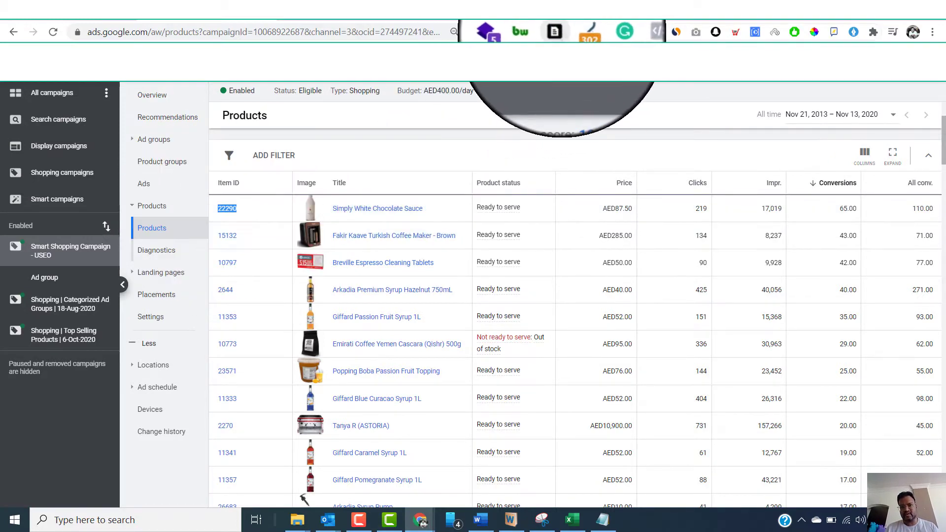
- Capture Item ID 22290 with Table Capture, close the workshop, and reselect the ID
click(561, 31)
scroll(527, 222, down, 2)
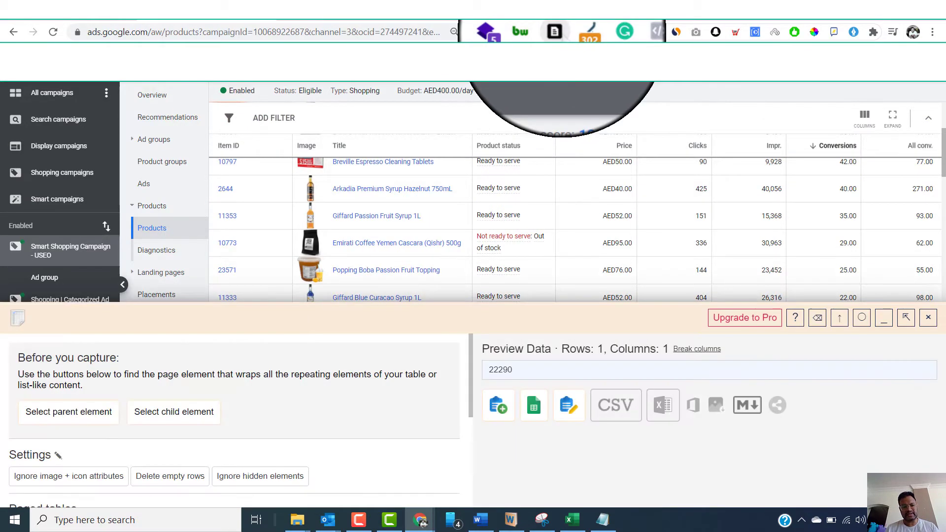
click(928, 320)
scroll(240, 323, up, 5)
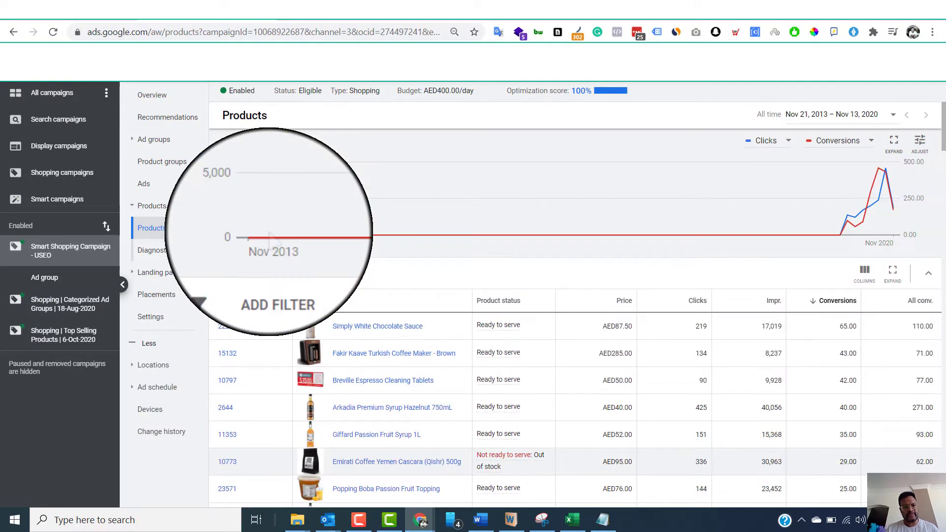
double_click(229, 327)
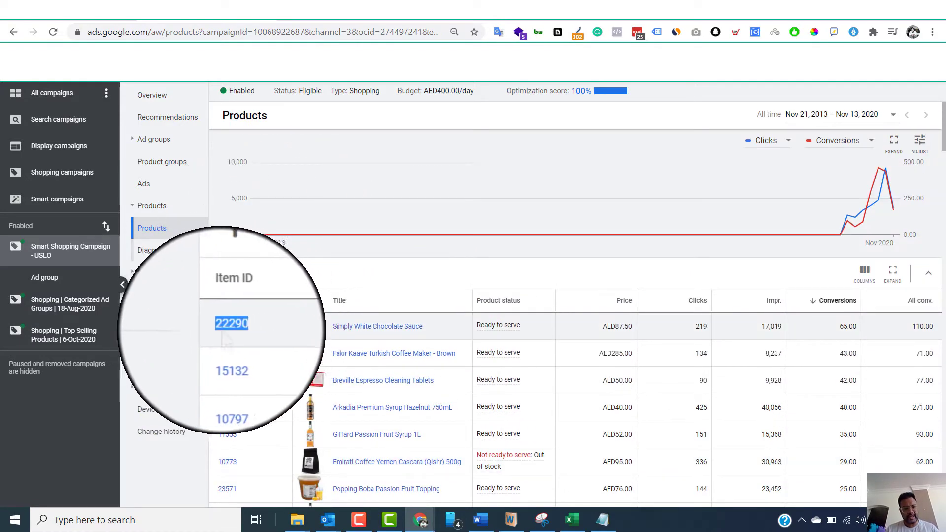
- Launch the Table Capture workshop for Item ID 22290 and try docking it top and bottom
right_click(227, 327)
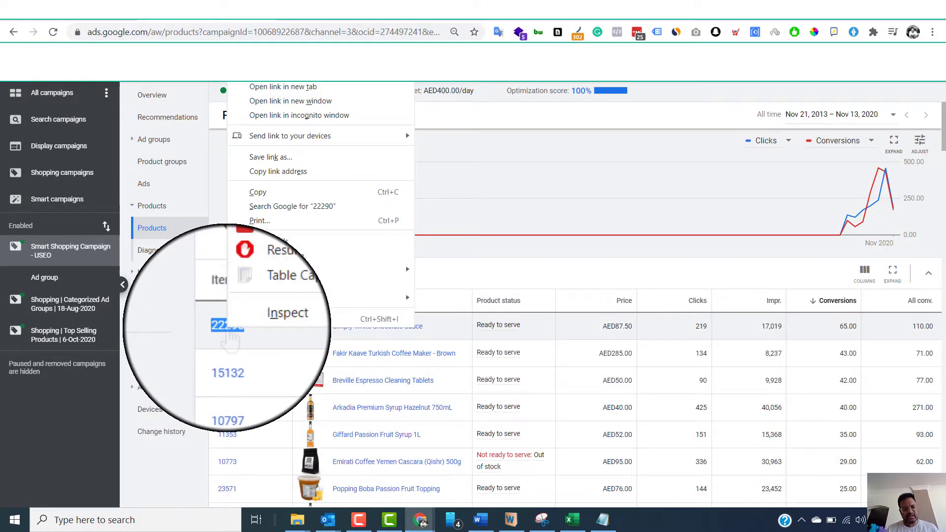
mouse_move(296, 303)
click(471, 311)
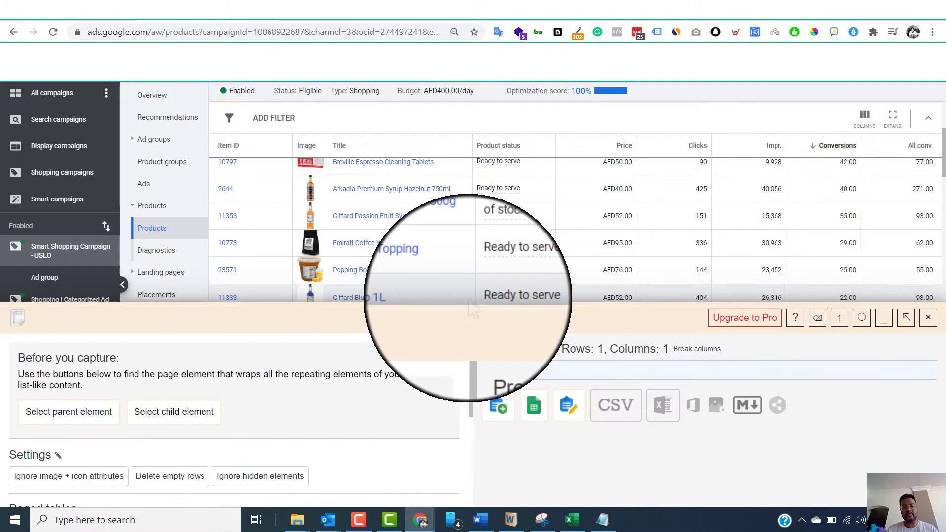
scroll(337, 389, down, 2)
scroll(337, 389, up, 2)
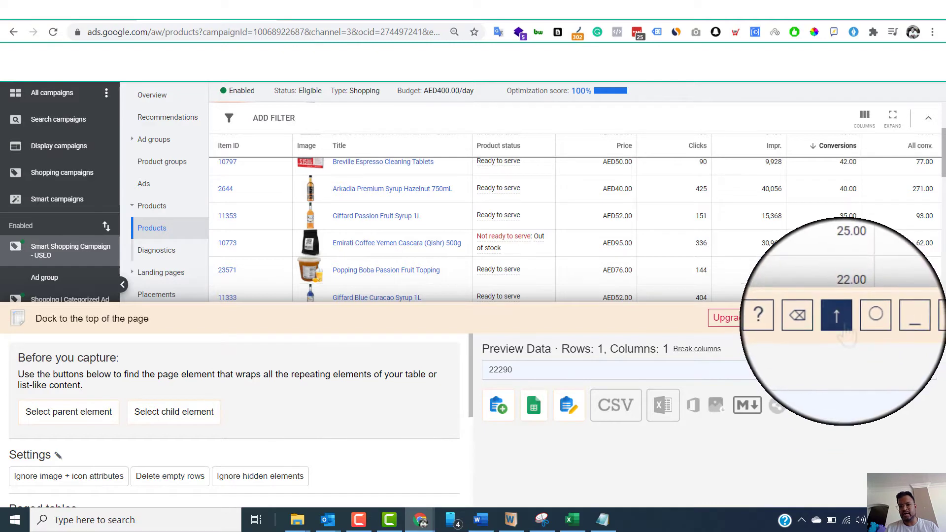
click(839, 317)
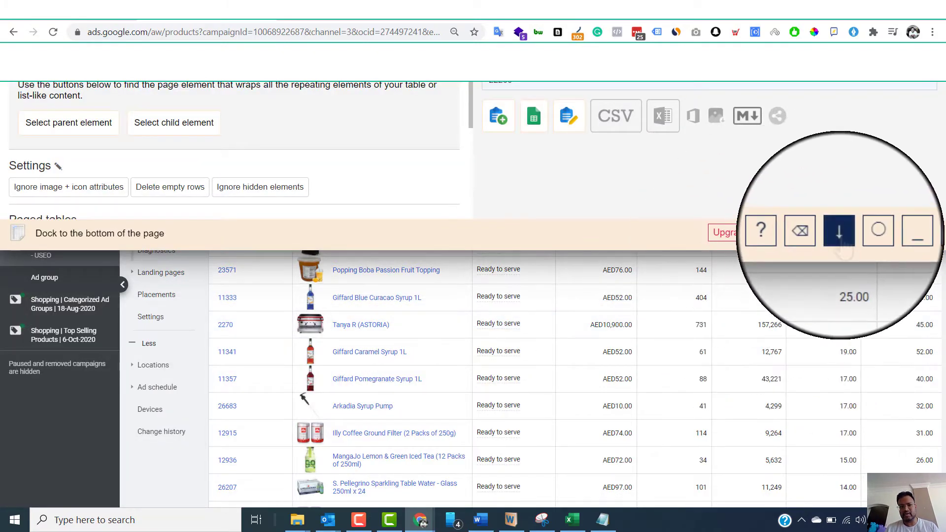
click(839, 232)
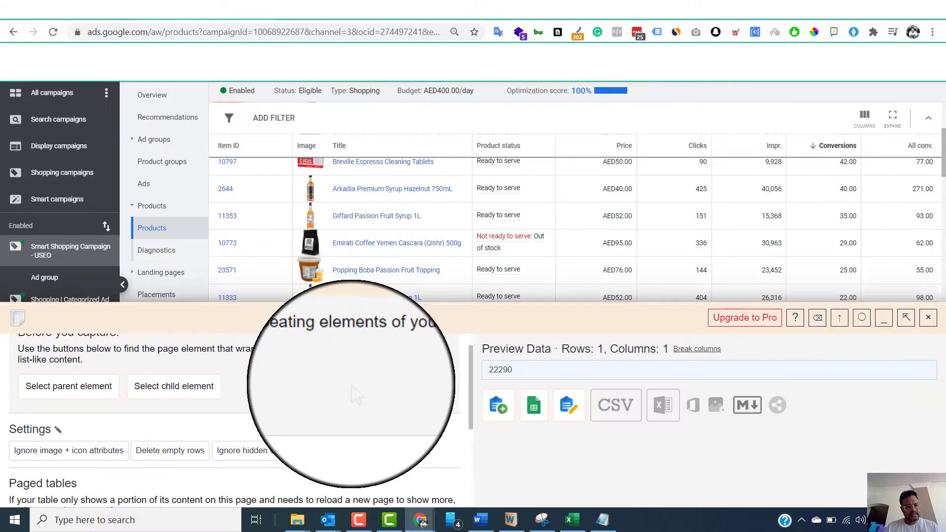
- Widen the capture from the single item to the whole products table
click(64, 397)
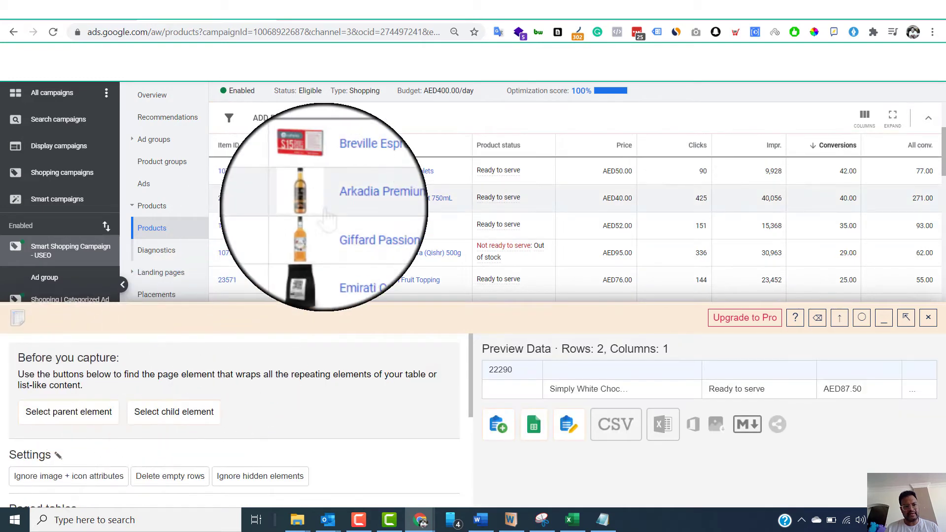
scroll(328, 219, up, 3)
scroll(326, 219, down, 3)
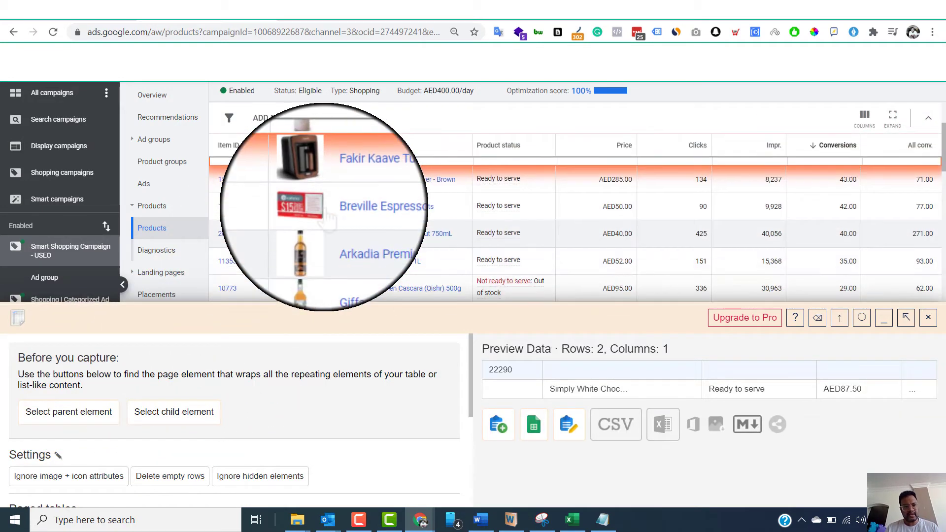
scroll(326, 220, up, 1)
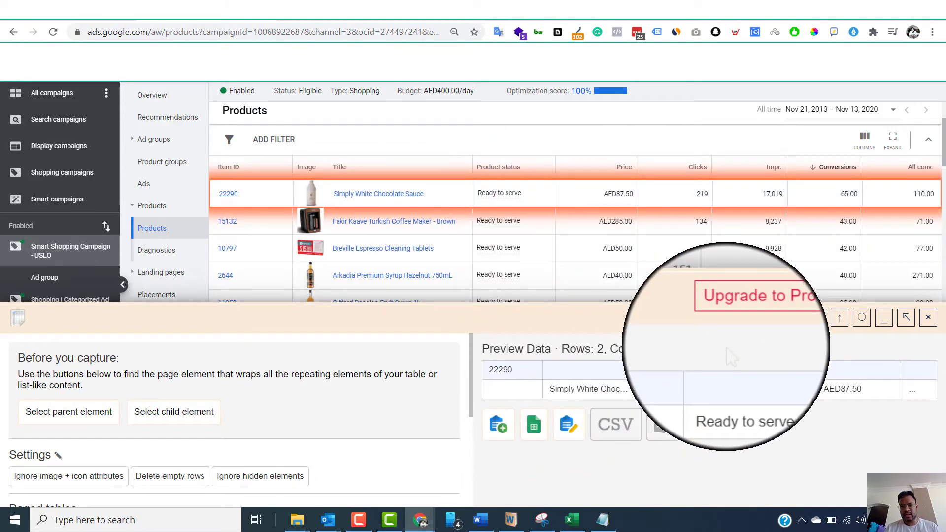
click(90, 419)
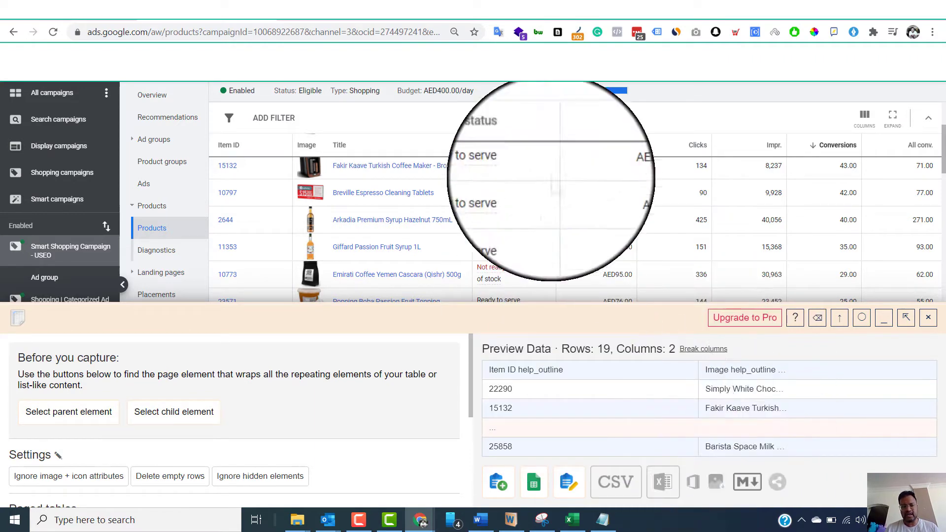
scroll(623, 241, up, 3)
scroll(623, 239, down, 2)
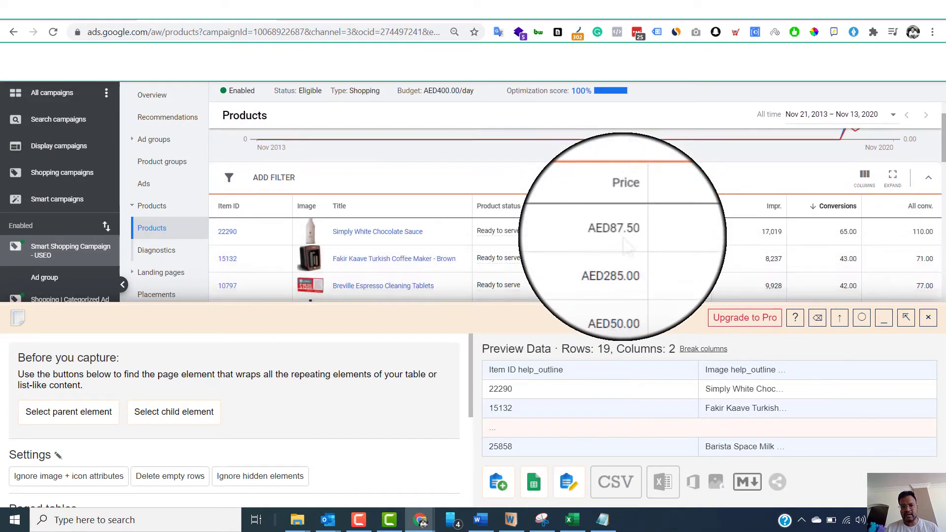
scroll(623, 239, down, 1)
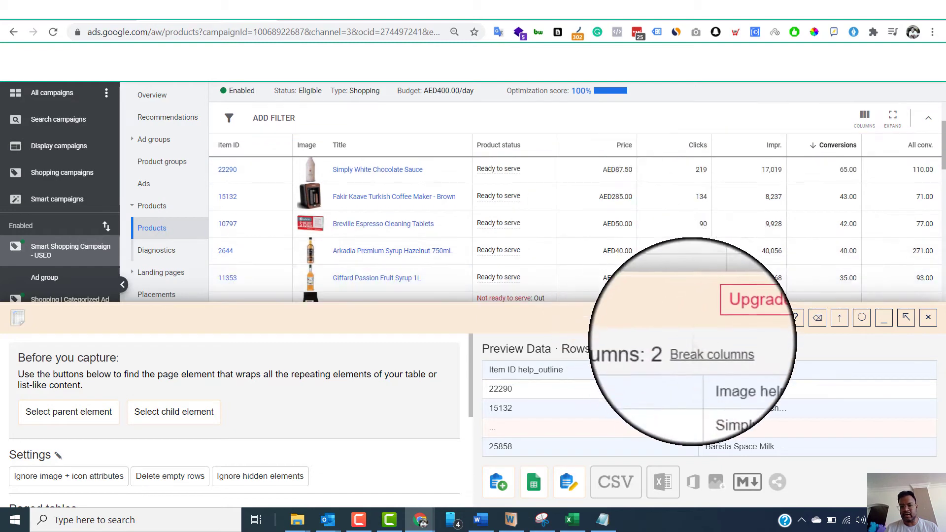
- Split the captured rows into 31 columns and copy the 19-row table to the clipboard
click(699, 348)
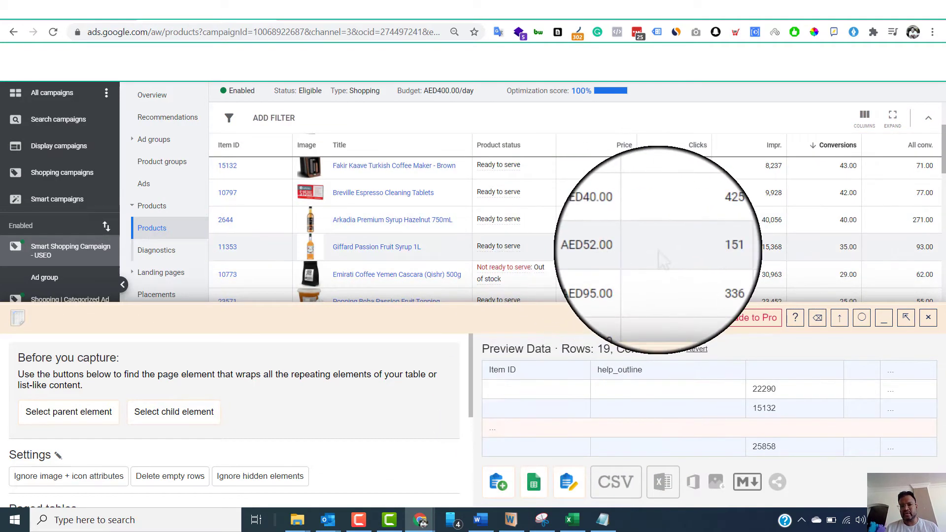
scroll(657, 252, down, 3)
scroll(658, 251, down, 3)
scroll(658, 251, down, 3)
scroll(658, 251, down, 3)
scroll(657, 251, down, 3)
scroll(660, 256, down, 5)
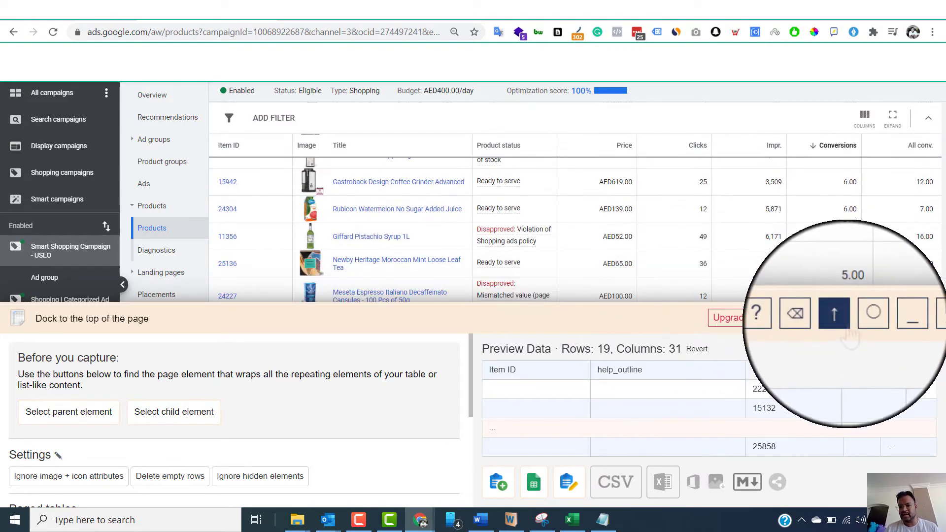
click(839, 318)
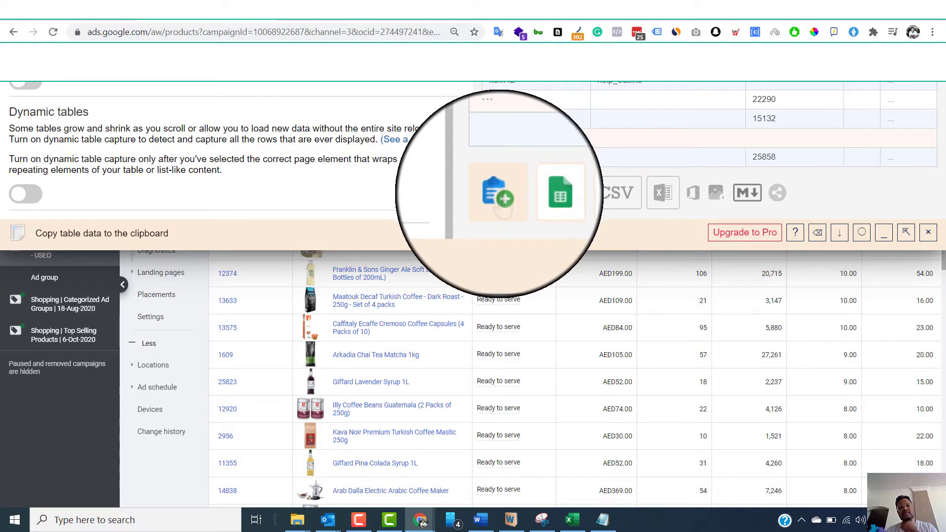
click(499, 196)
mouse_move(542, 519)
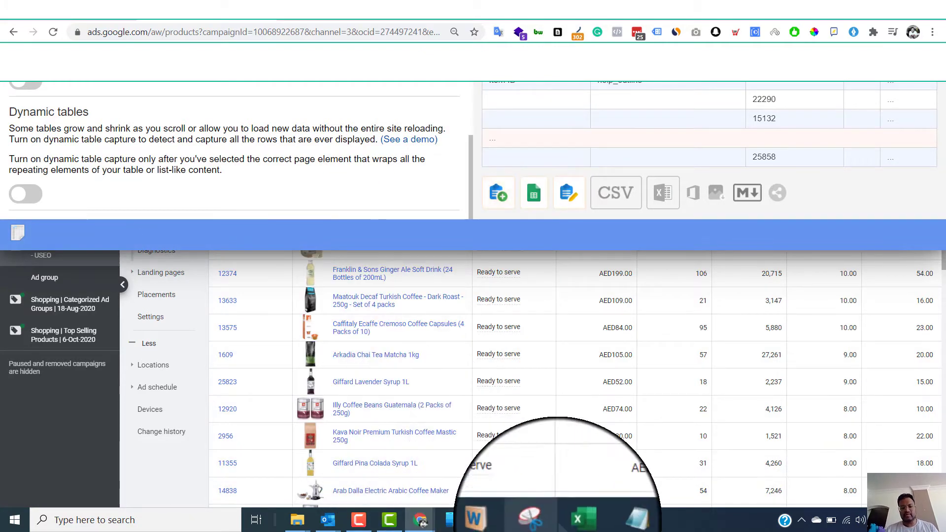
- Paste the captured product table into a blank Excel sheet at A1
click(568, 518)
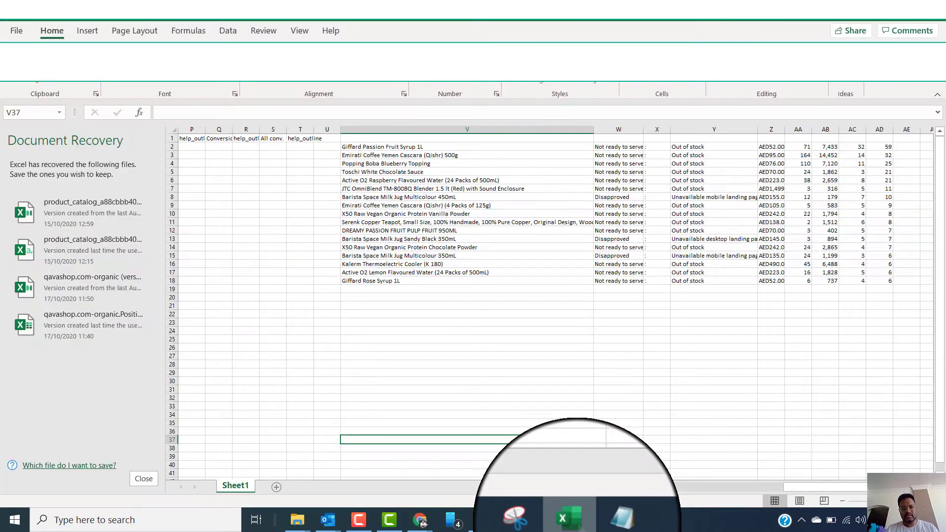
click(571, 518)
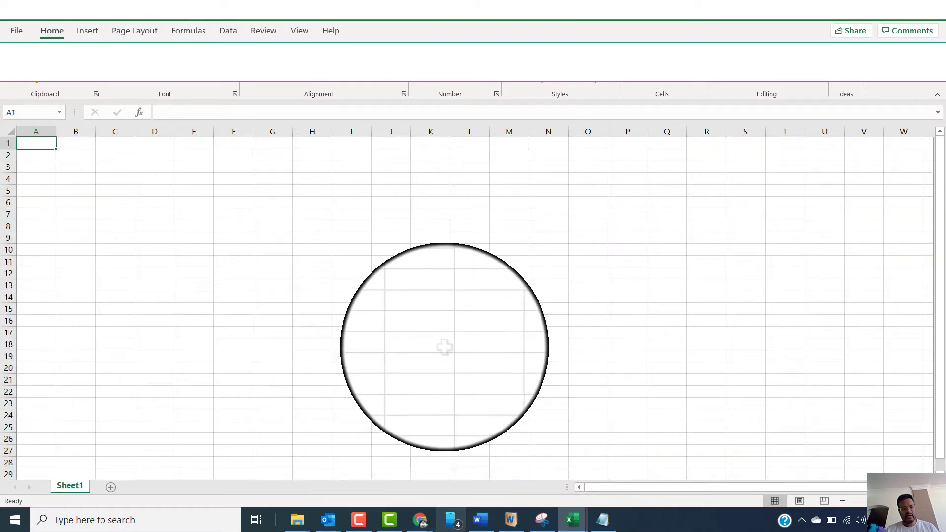
key(ctrl+v)
scroll(443, 346, right, 8)
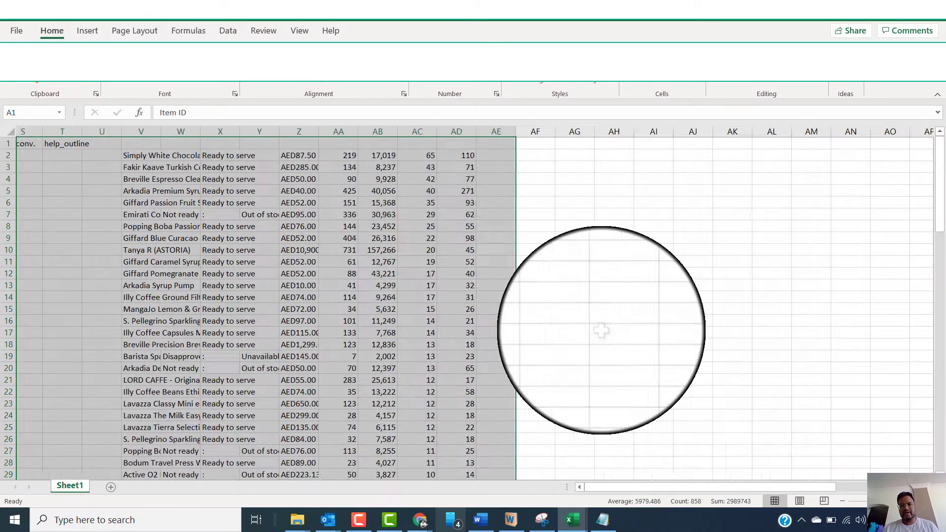
scroll(492, 344, right, 3)
scroll(600, 331, left, 5)
right_click(599, 331)
scroll(600, 331, down, 6)
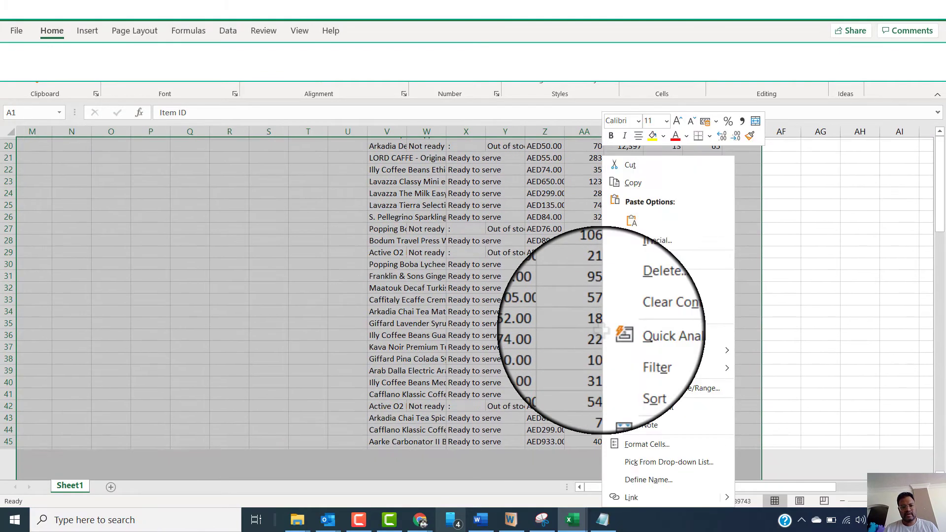
scroll(599, 331, down, 2)
scroll(600, 331, down, 4)
scroll(600, 331, down, 4)
scroll(600, 331, down, 6)
scroll(600, 331, down, 4)
scroll(600, 331, down, 4)
scroll(600, 331, up, 10)
scroll(600, 331, up, 8)
scroll(599, 331, up, 8)
scroll(600, 331, up, 4)
scroll(600, 331, up, 1)
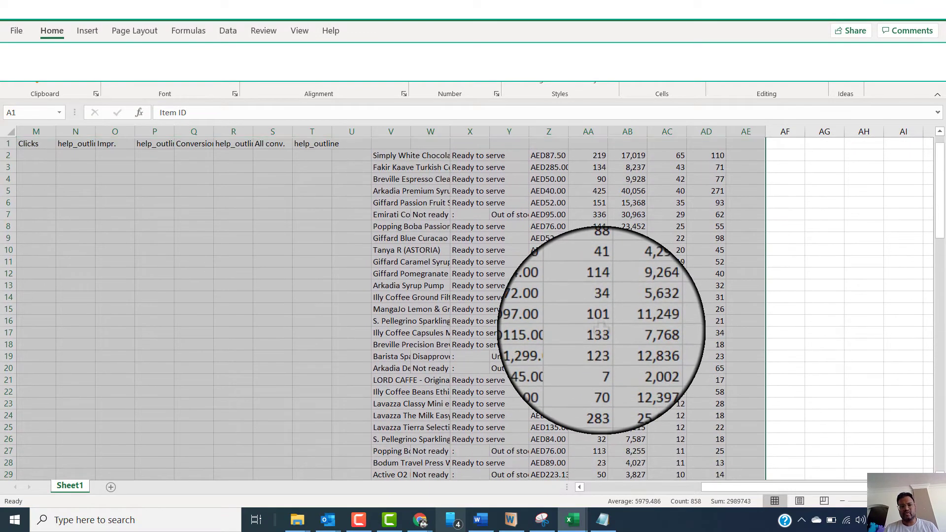
- Autofit column V so the product names show in full
click(387, 143)
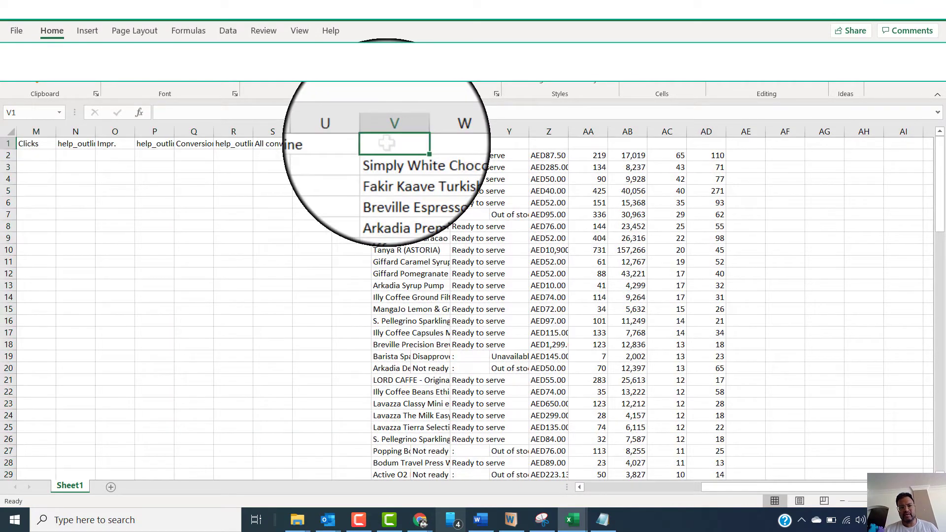
double_click(411, 130)
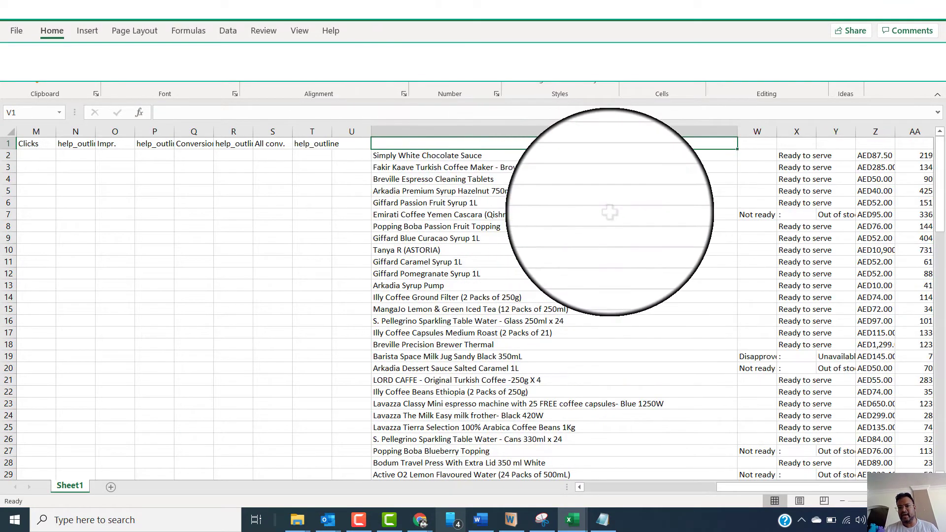
scroll(610, 212, right, 2)
scroll(609, 212, right, 1)
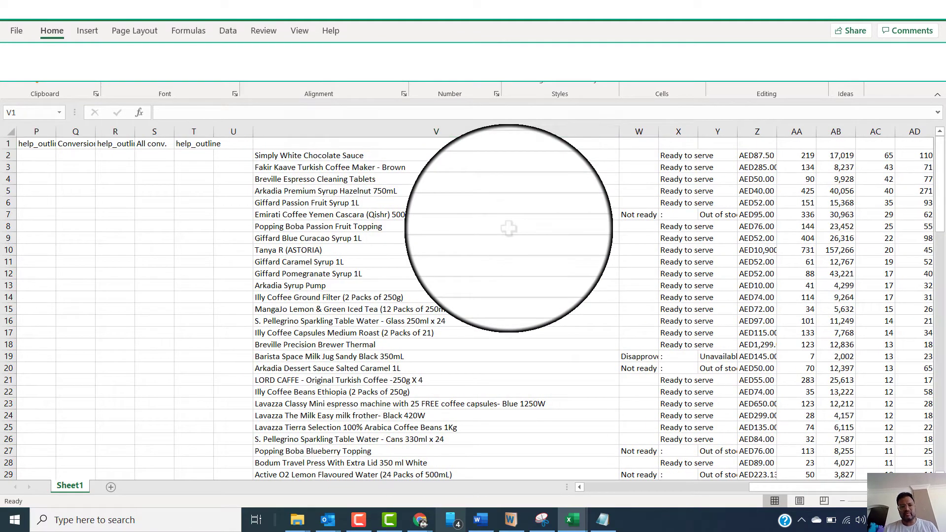
key(alt+Tab)
key(alt+Tab)
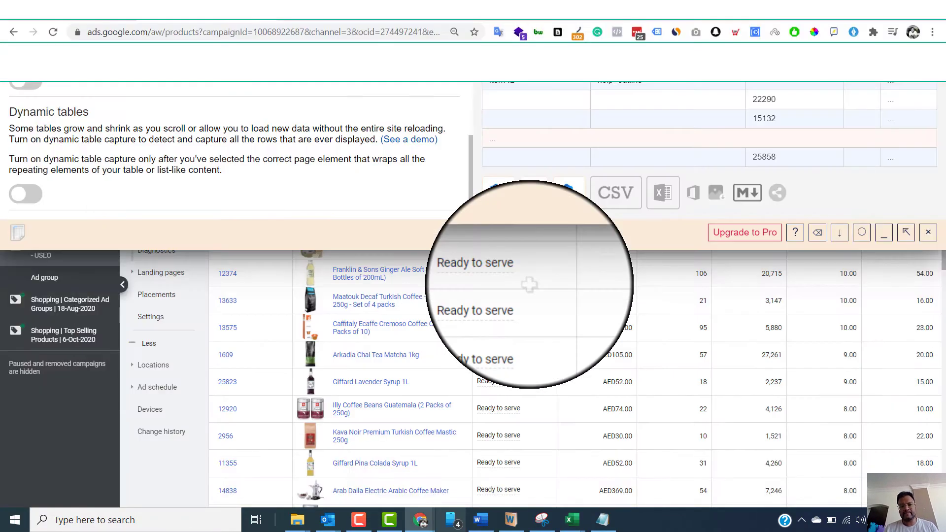
scroll(529, 284, up, 5)
scroll(529, 284, up, 5)
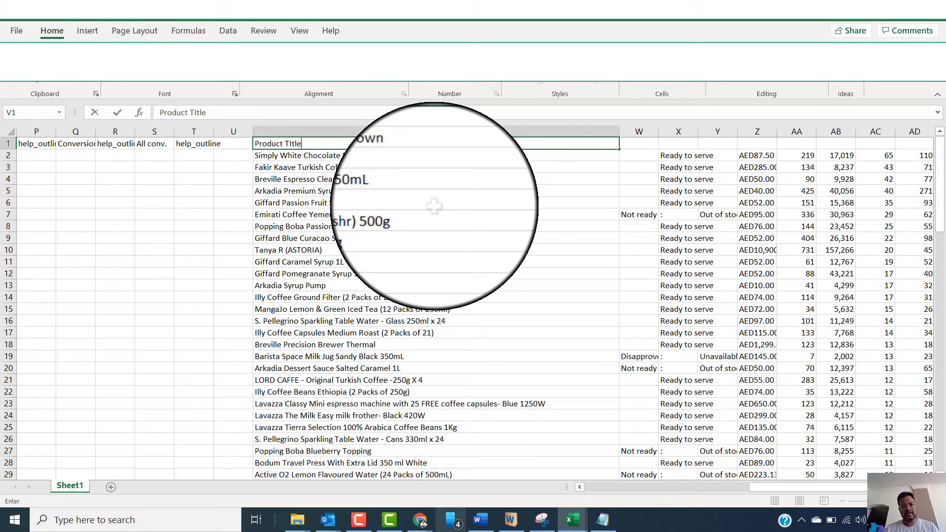
scroll(435, 206, left, 1)
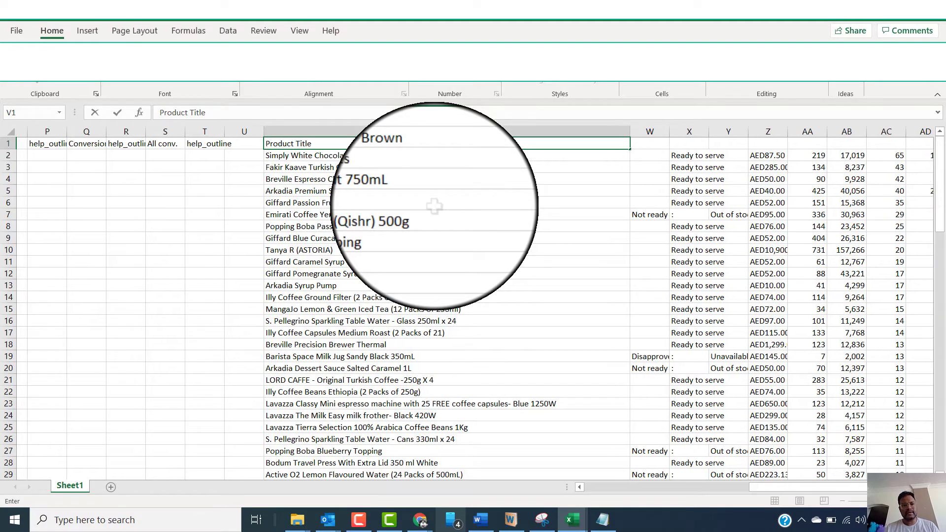
scroll(434, 204, left, 5)
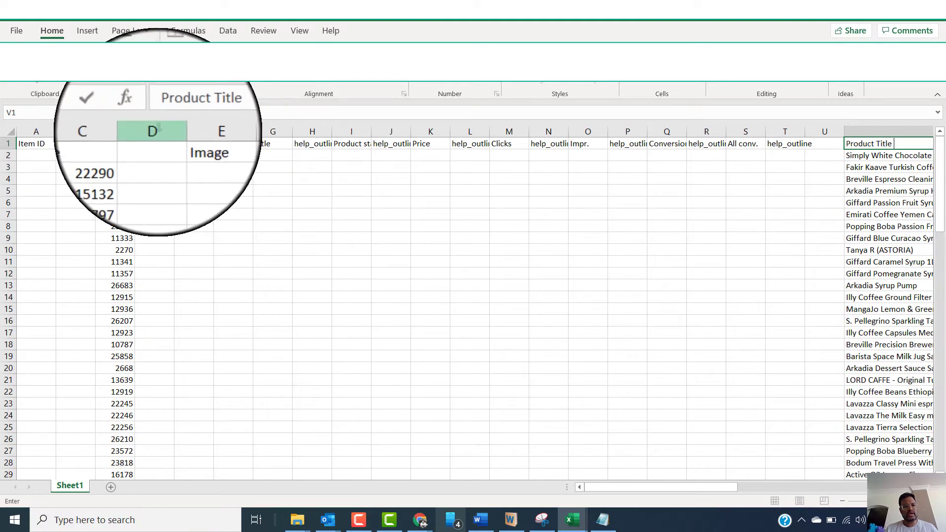
- Delete the mostly empty columns D through U, then columns A and B
drag(154, 131, 816, 133)
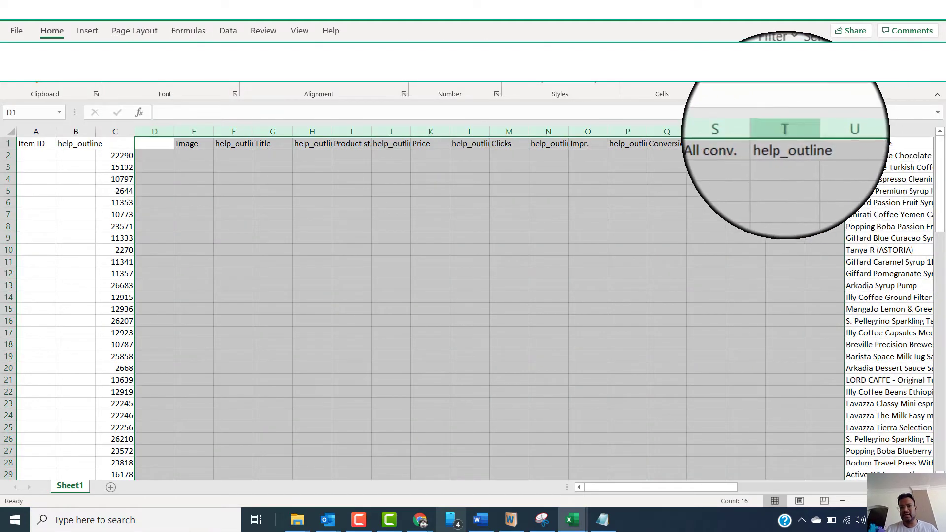
right_click(785, 132)
click(816, 253)
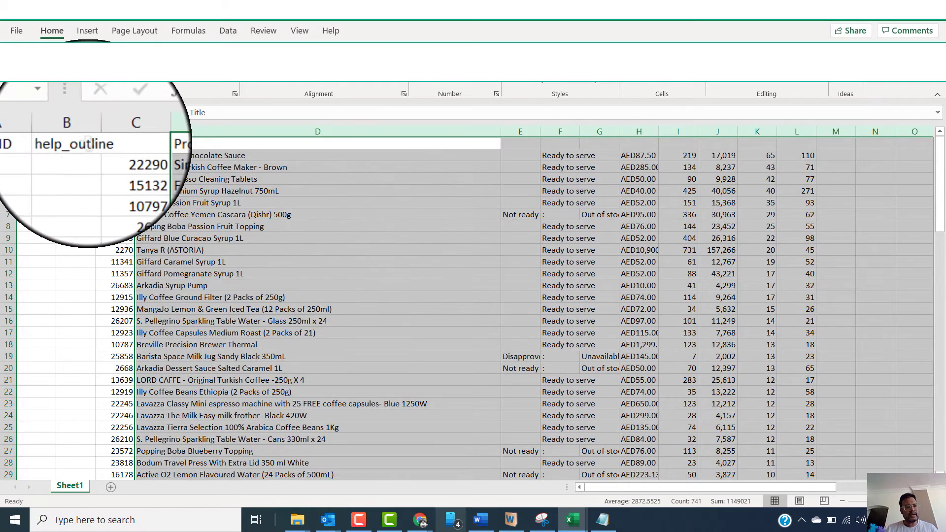
mouse_move(75, 131)
mouse_down()
mouse_move(35, 131)
mouse_move(49, 144)
mouse_up()
key(ctrl+c)
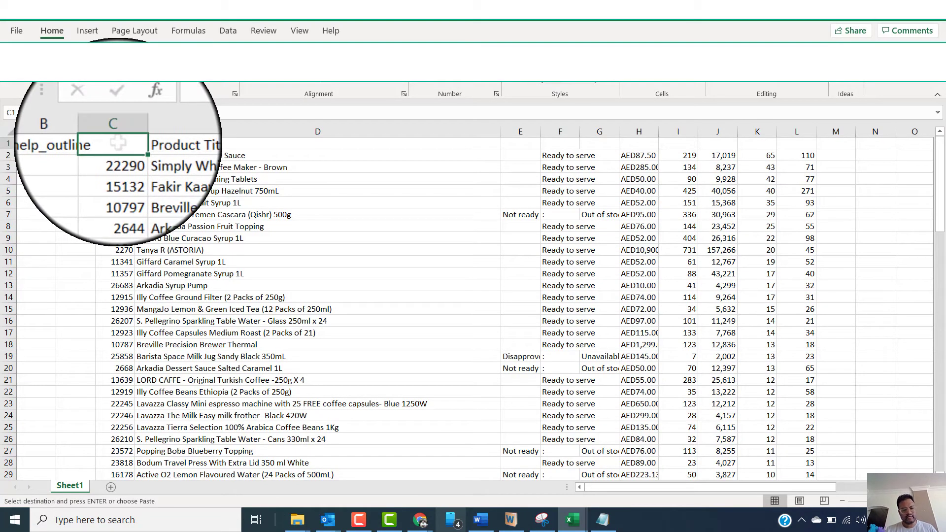
drag(37, 131, 60, 131)
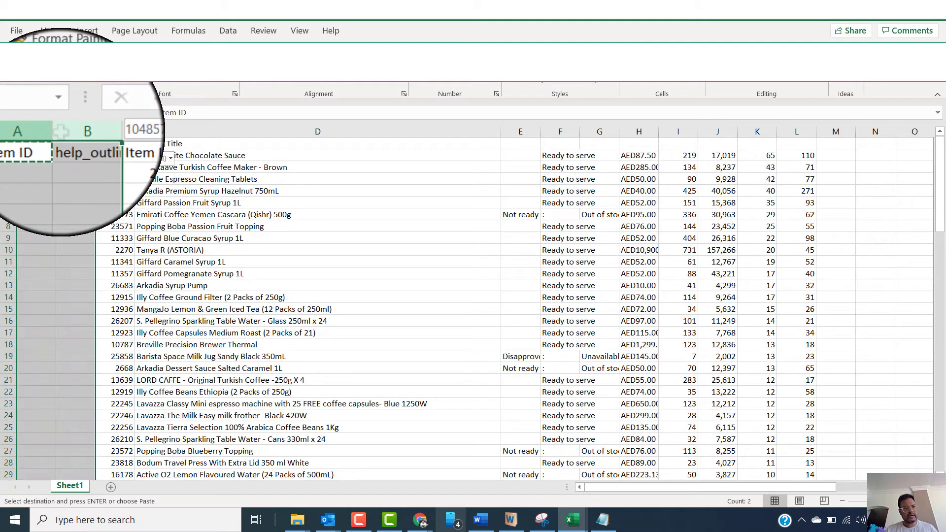
right_click(60, 131)
key(Escape)
key(ctrl+minus)
click(210, 239)
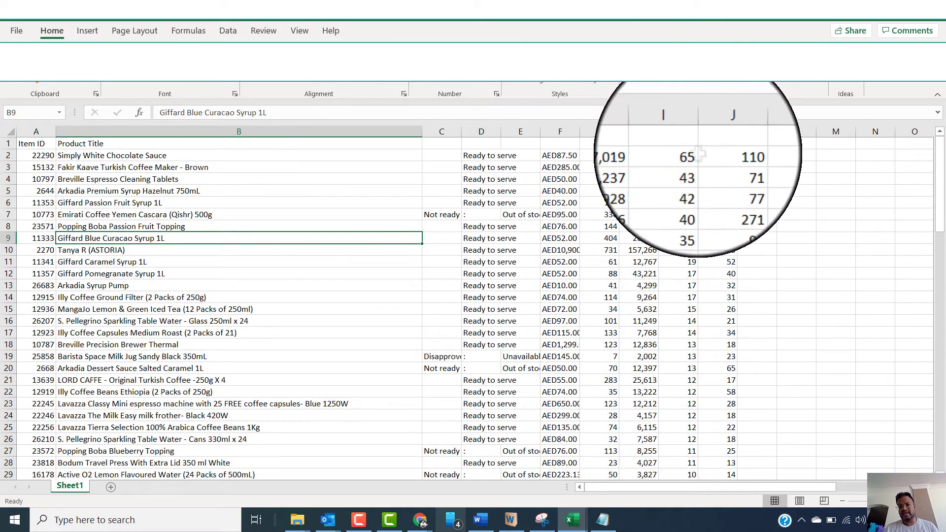
click(436, 156)
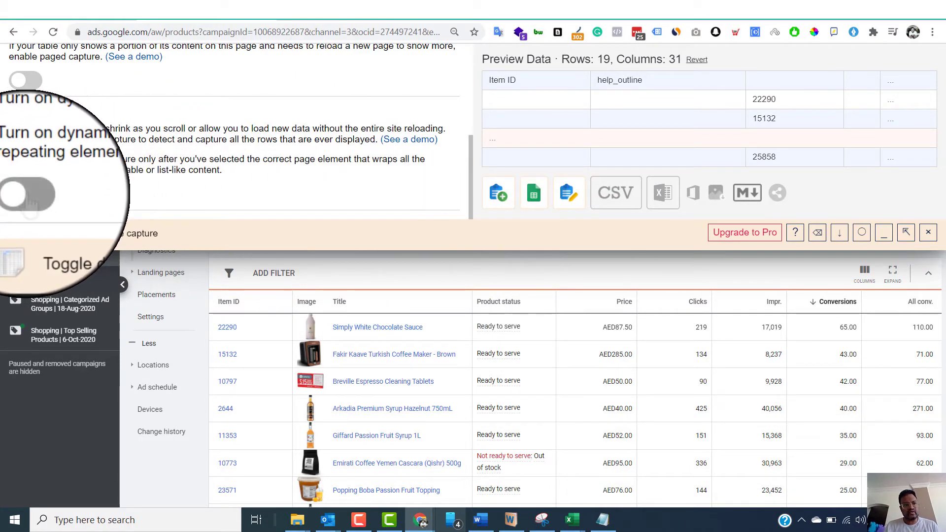
- Enable Dynamic tables and scroll through the first two pages of products
click(25, 193)
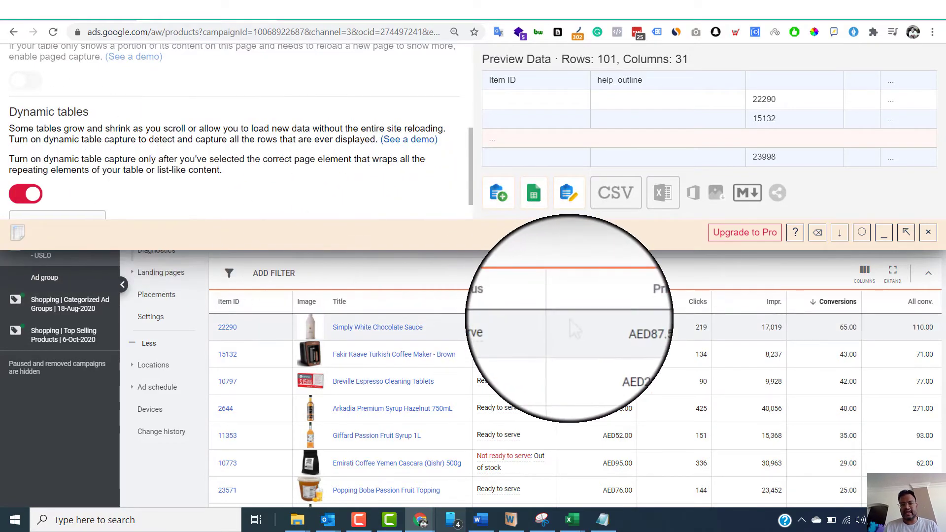
scroll(577, 310, down, 5)
scroll(577, 310, down, 5)
scroll(577, 310, down, 5)
scroll(577, 310, down, 5)
scroll(577, 310, down, 5)
scroll(578, 311, down, 5)
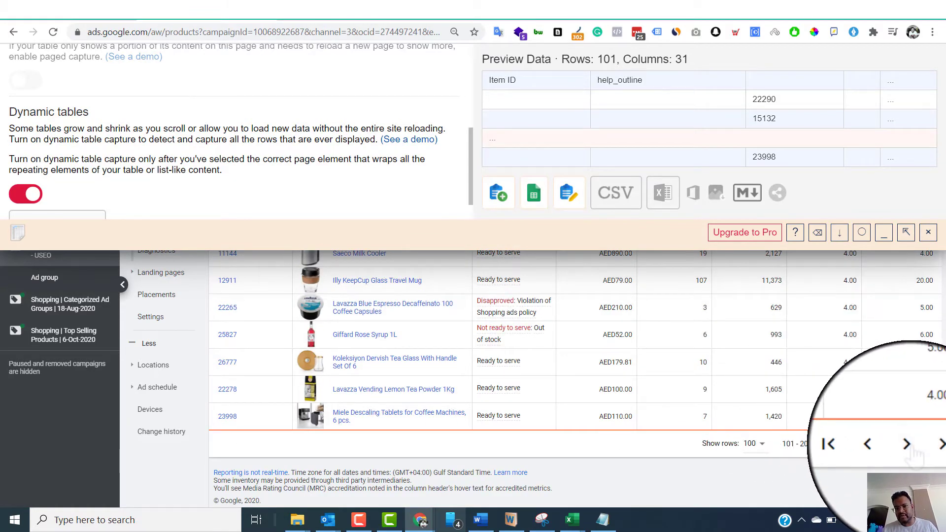
click(911, 447)
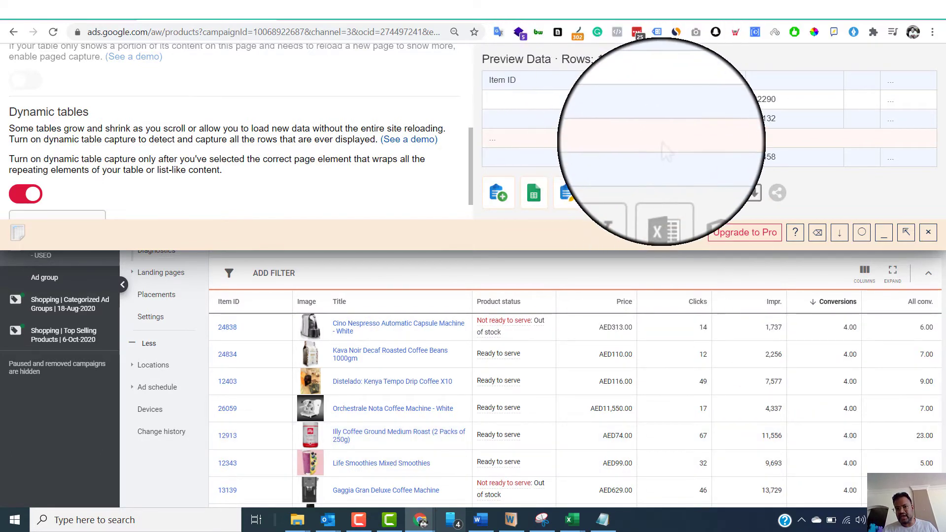
scroll(717, 345, down, 5)
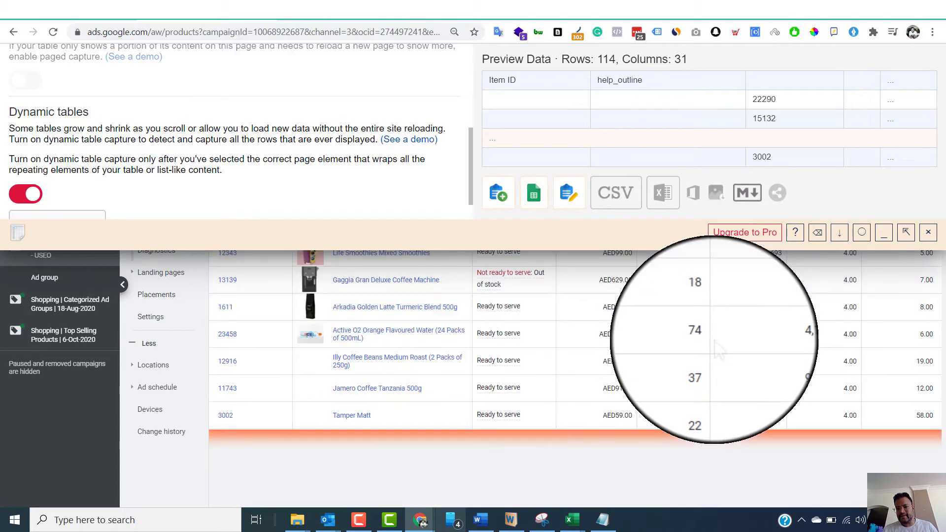
scroll(717, 379, down, 5)
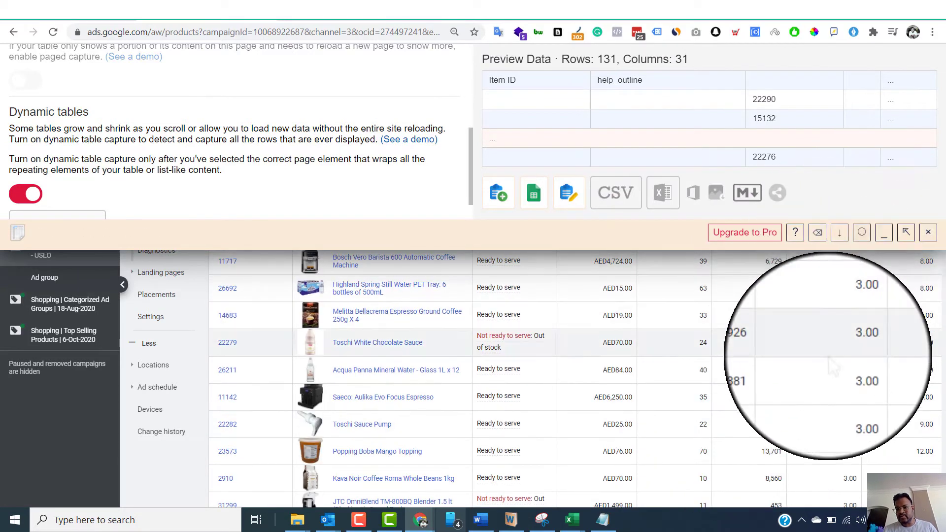
scroll(829, 357, down, 5)
scroll(828, 356, down, 5)
scroll(828, 357, down, 5)
scroll(829, 356, down, 5)
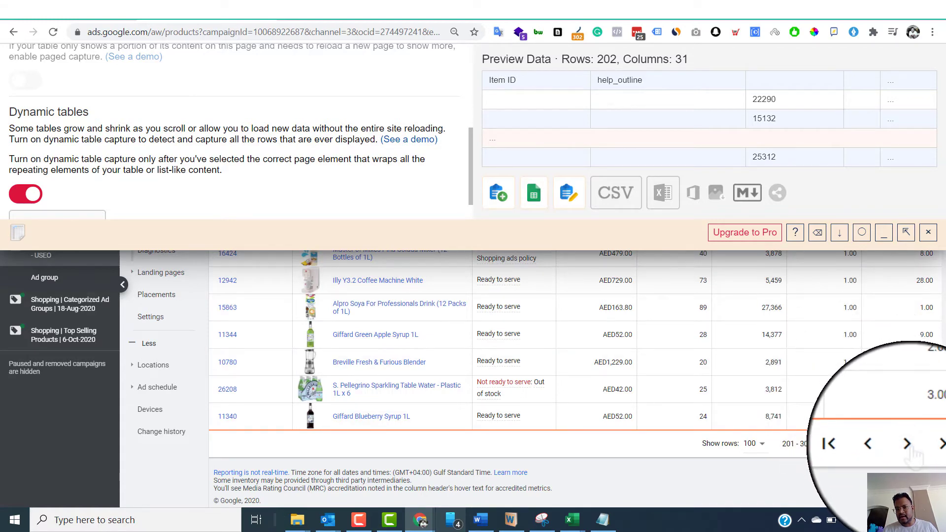
- Load further product pages until the capture reaches 402 rows by 31 columns
click(910, 449)
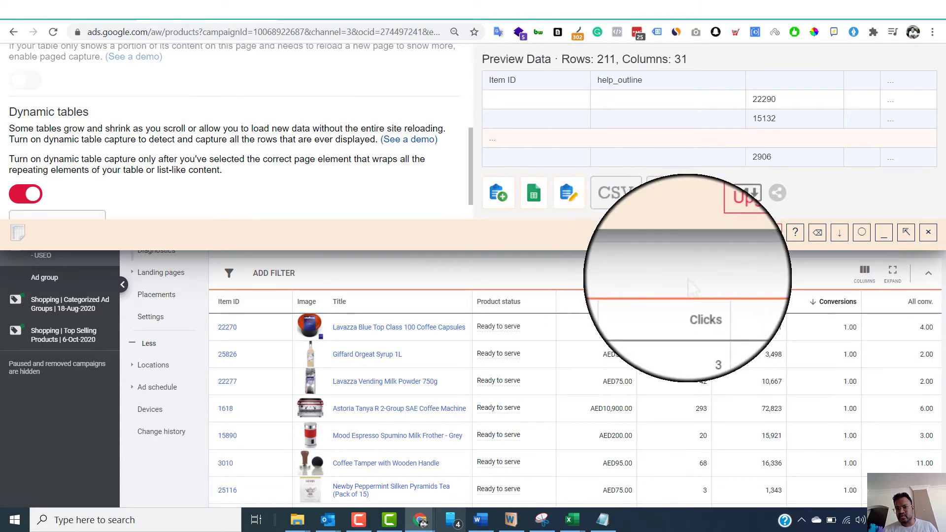
scroll(709, 311, down, 5)
scroll(694, 291, down, 5)
scroll(687, 279, down, 5)
scroll(687, 279, down, 3)
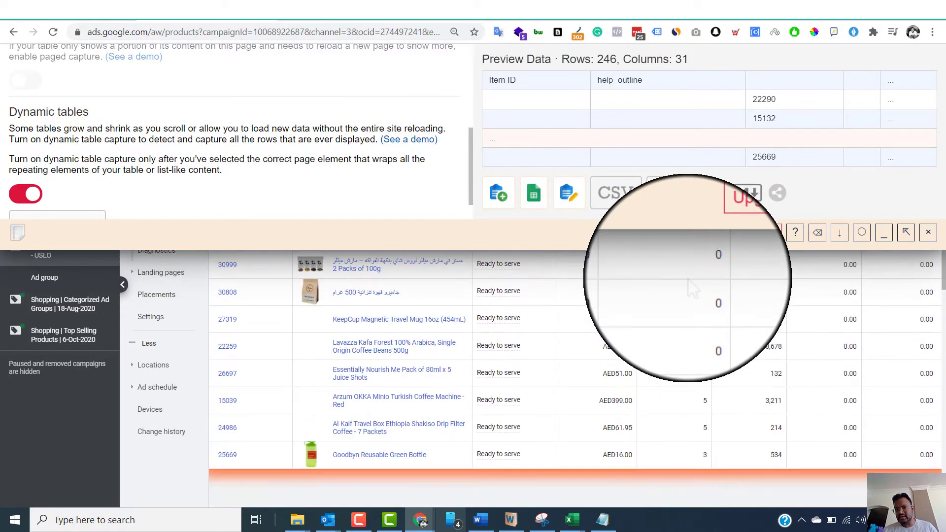
scroll(688, 278, down, 3)
scroll(688, 278, down, 3)
scroll(688, 279, down, 3)
scroll(688, 279, down, 3)
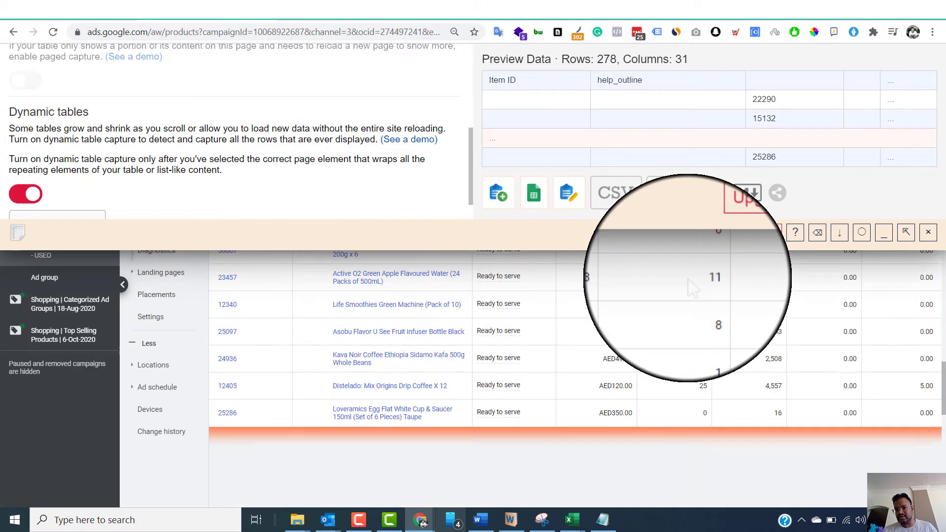
scroll(687, 279, down, 3)
scroll(687, 279, down, 3)
scroll(688, 279, down, 3)
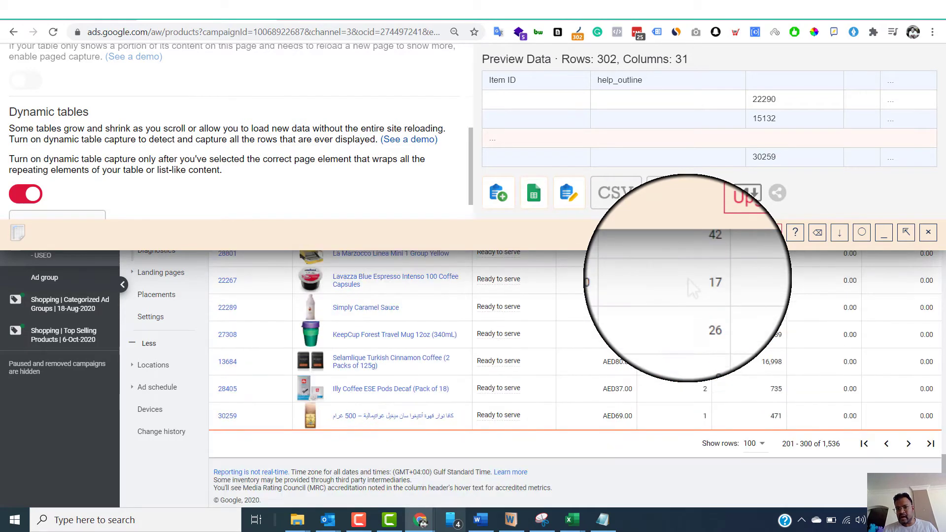
click(898, 443)
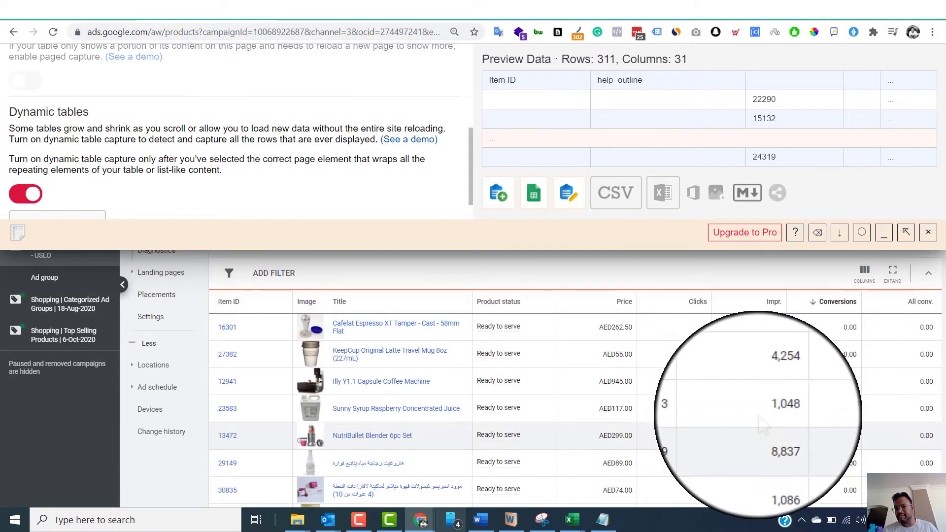
scroll(760, 425, down, 3)
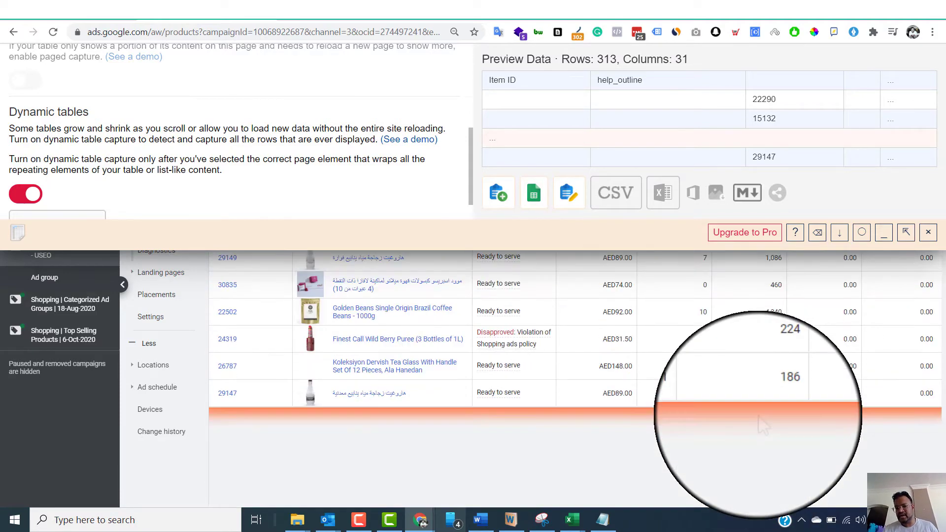
scroll(761, 425, down, 3)
scroll(761, 425, down, 3)
scroll(761, 424, down, 2)
scroll(760, 425, down, 1)
scroll(761, 425, down, 3)
scroll(761, 424, down, 3)
scroll(761, 425, down, 3)
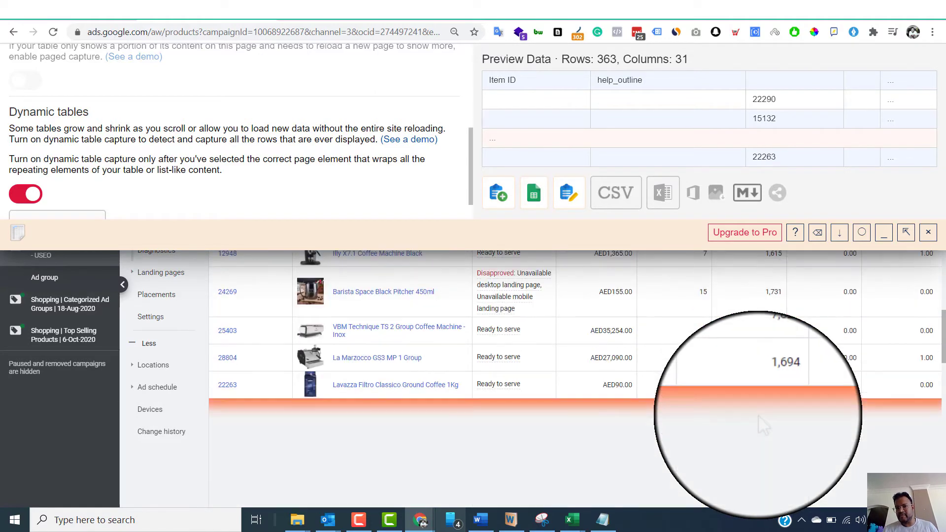
scroll(761, 425, down, 3)
scroll(761, 425, down, 3)
scroll(761, 425, down, 3)
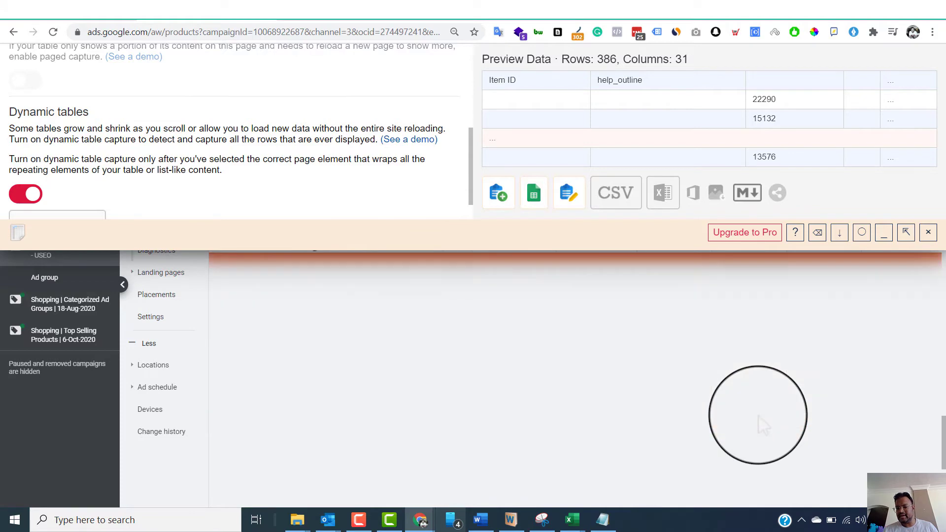
scroll(761, 425, down, 3)
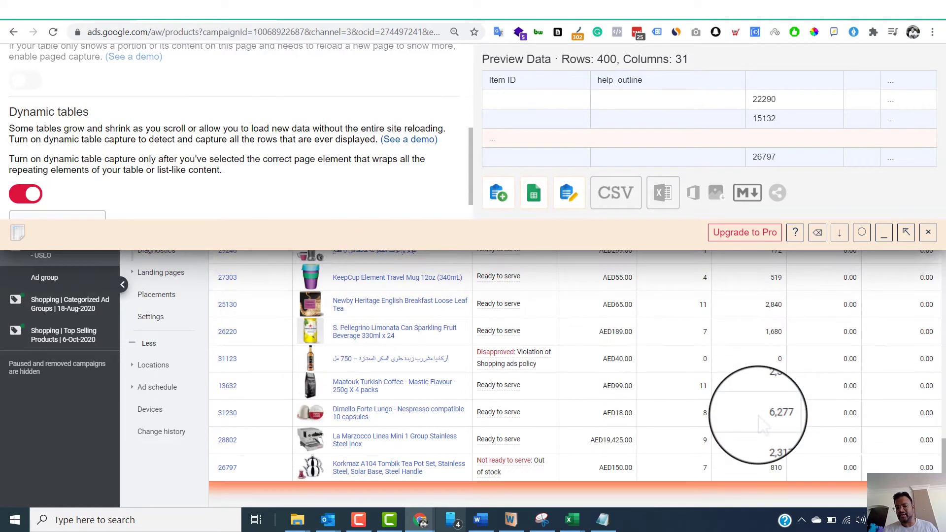
scroll(761, 424, down, 2)
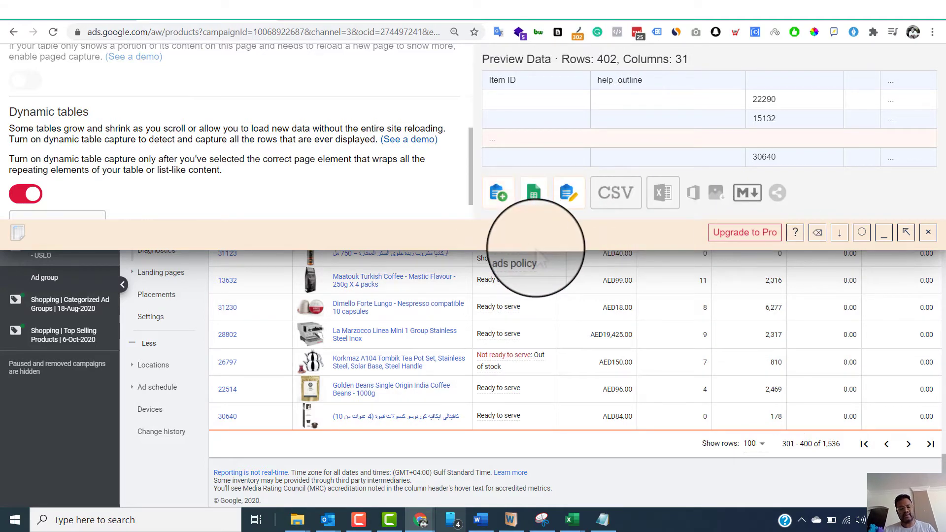
key(alt+Tab)
key(Tab)
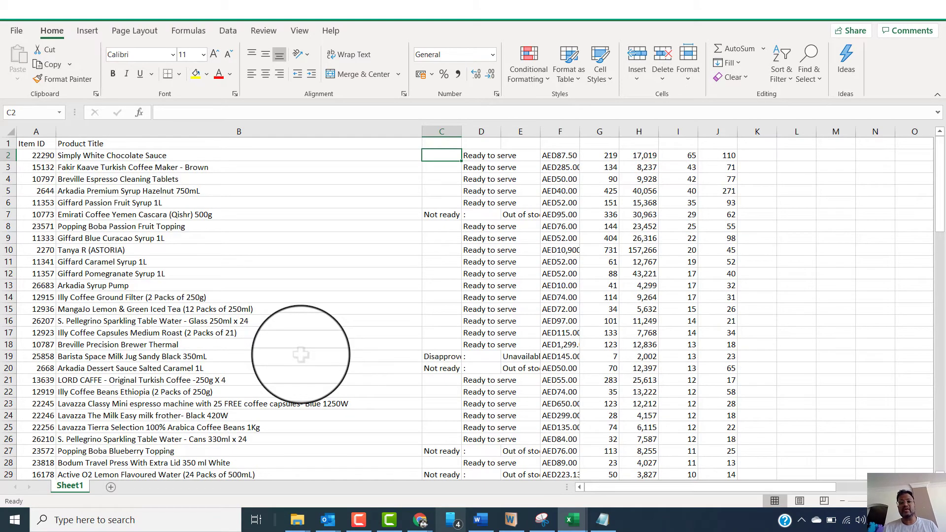
key(alt+Tab)
key(alt+Tab)
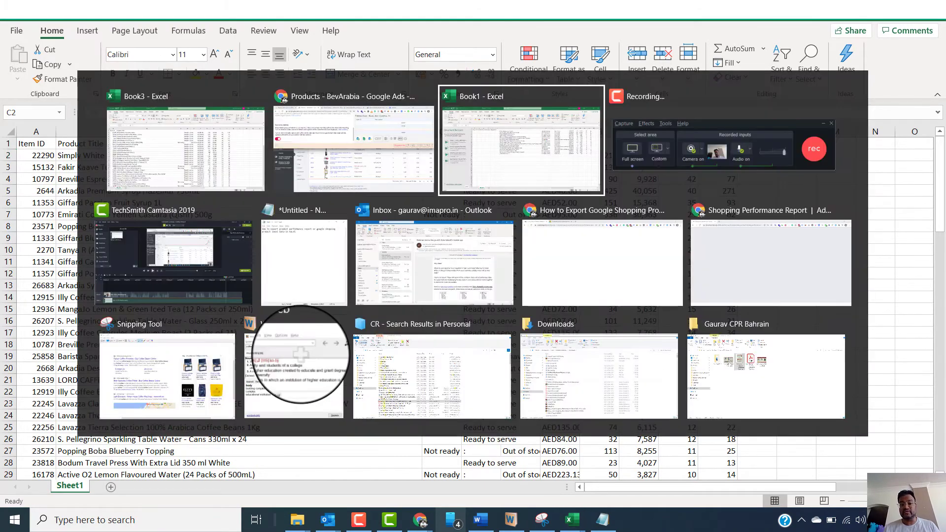
key(alt+shift+Tab)
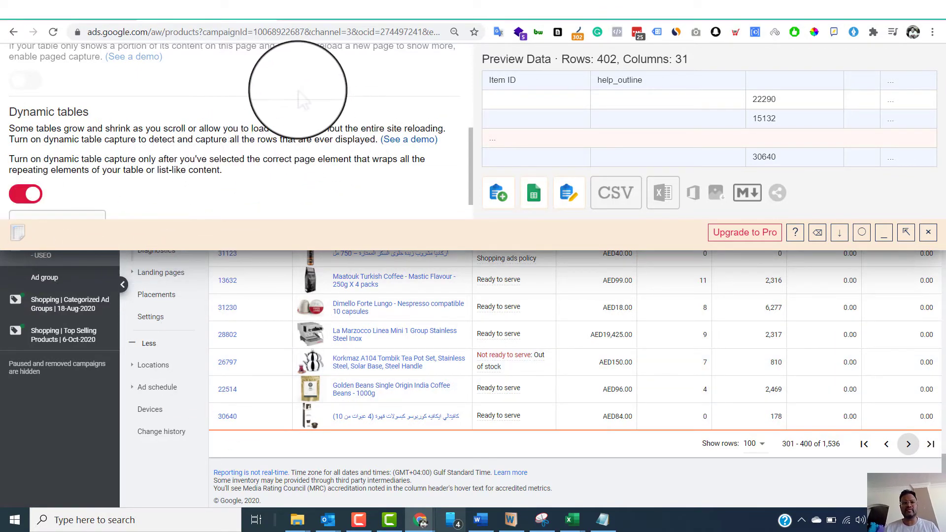
- Open the developer's site, georgemike.com, in a new tab from the Table Capture Web Store listing
click(318, 12)
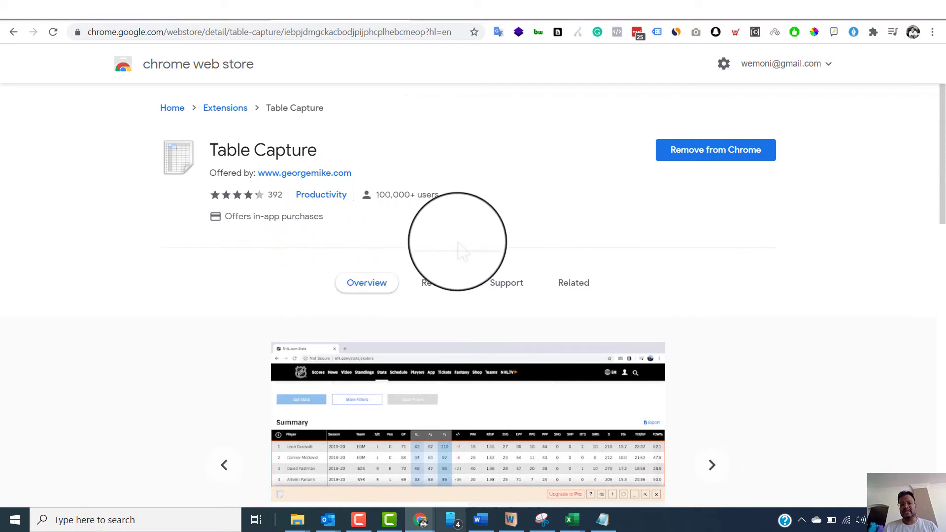
right_click(306, 185)
click(345, 185)
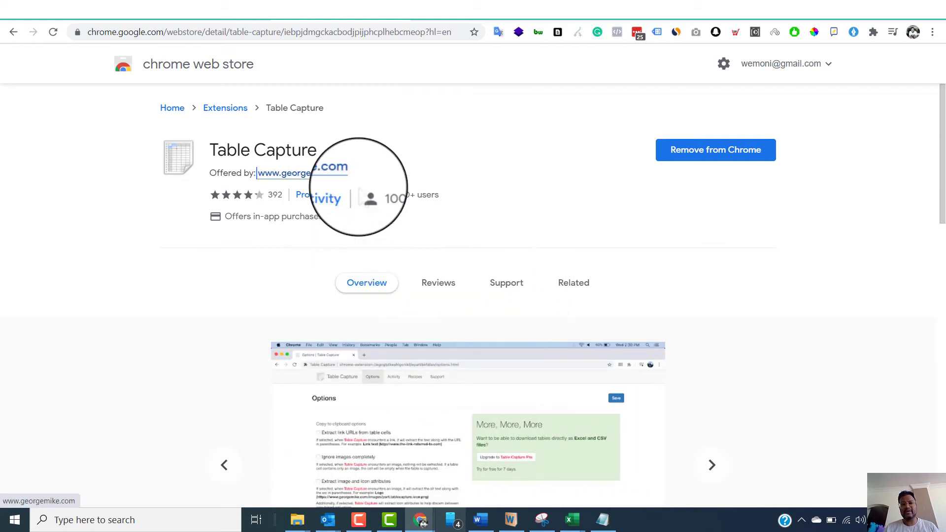
- Browse Table Capture's Features and Pro Features on georgemike.com, then select the page address
key(ctrl+Tab)
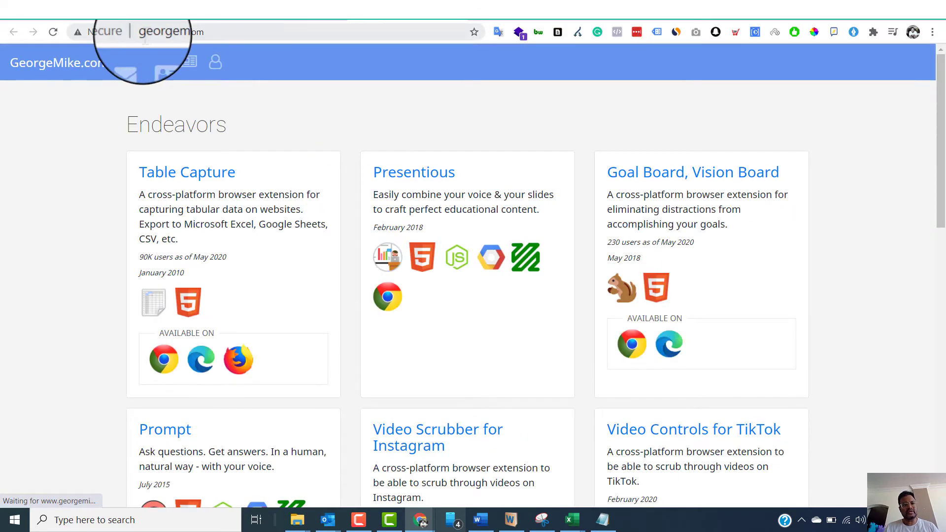
scroll(303, 288, down, 1)
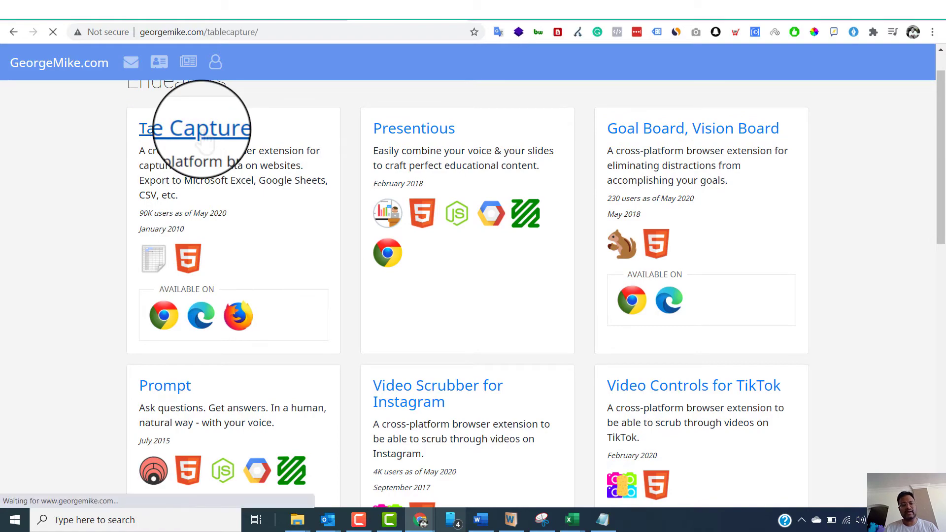
scroll(358, 391, down, 5)
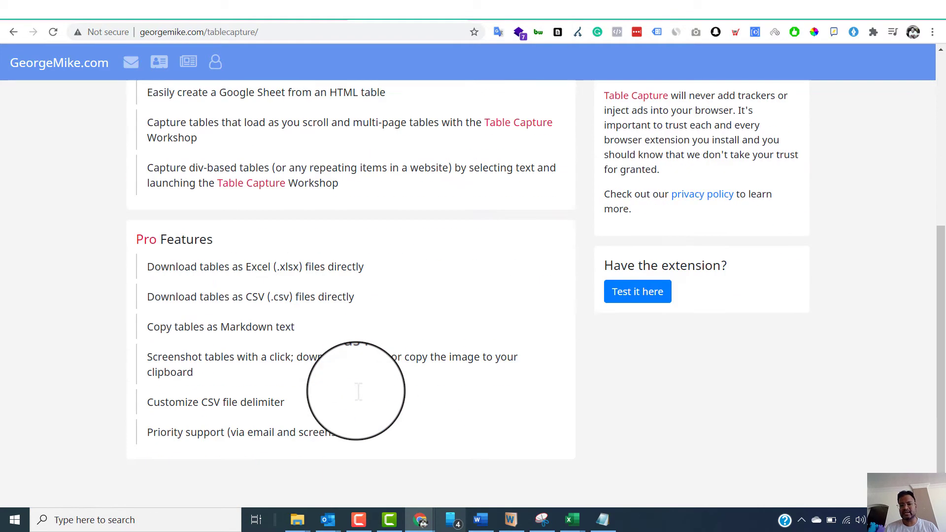
scroll(358, 392, up, 6)
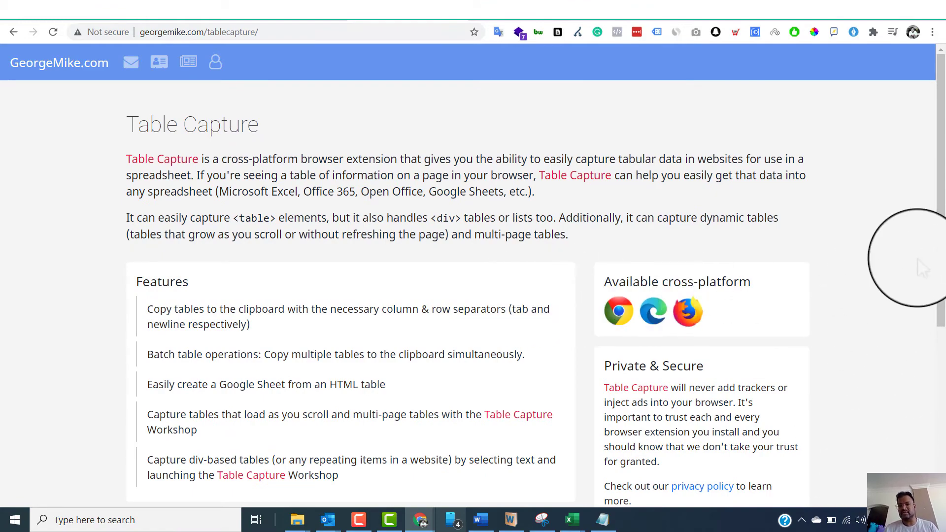
mouse_move(940, 249)
mouse_down()
mouse_move(928, 422)
mouse_move(923, 219)
mouse_move(928, 427)
mouse_up()
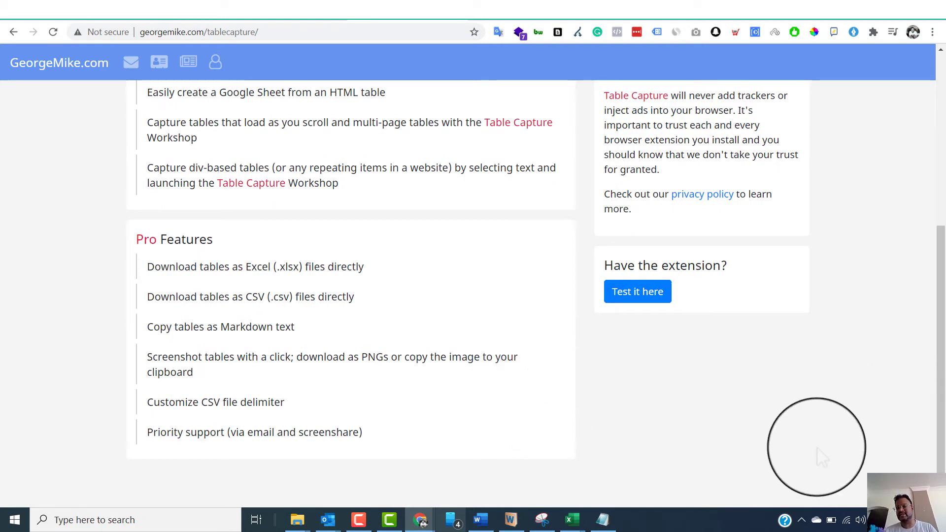
scroll(855, 451, up, 5)
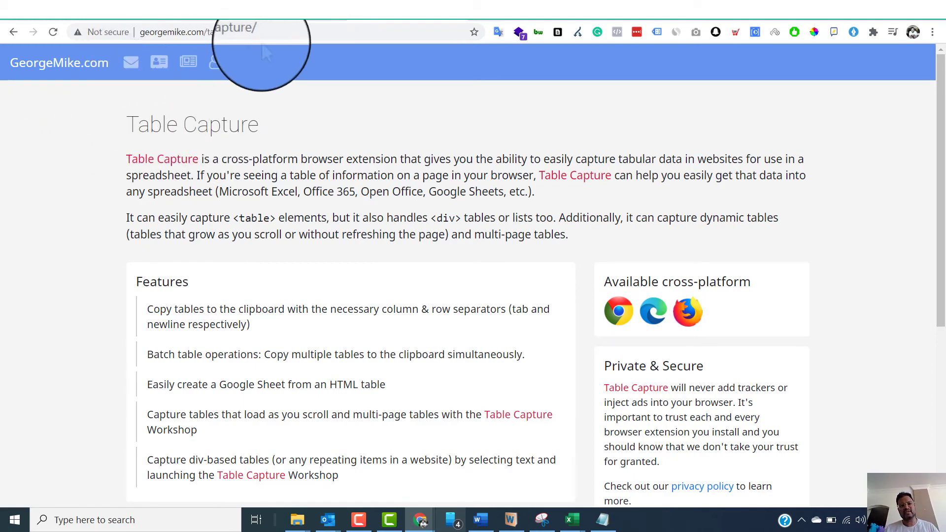
drag(268, 33, 166, 33)
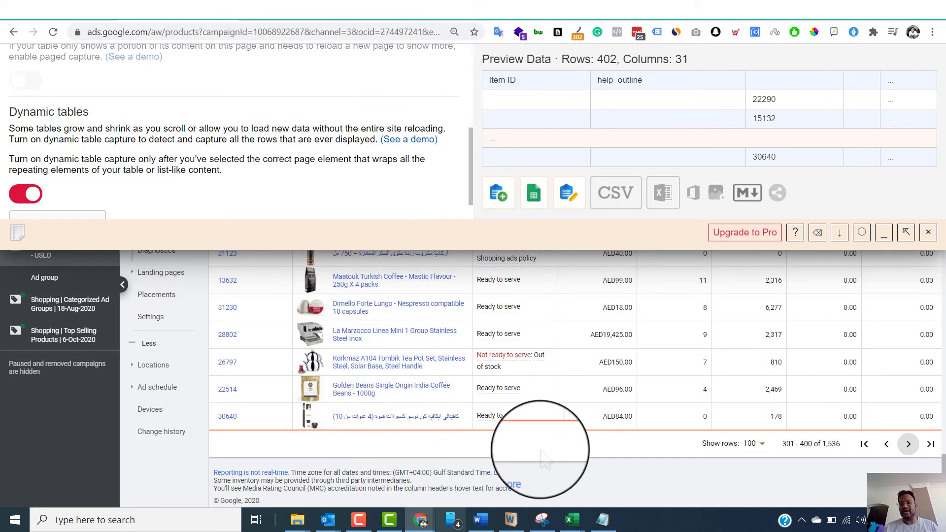
click(838, 230)
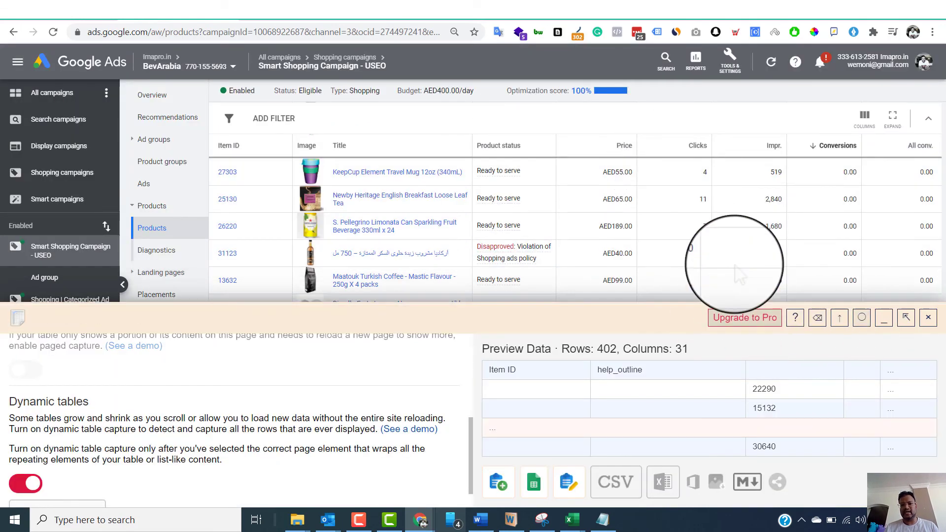
click(840, 319)
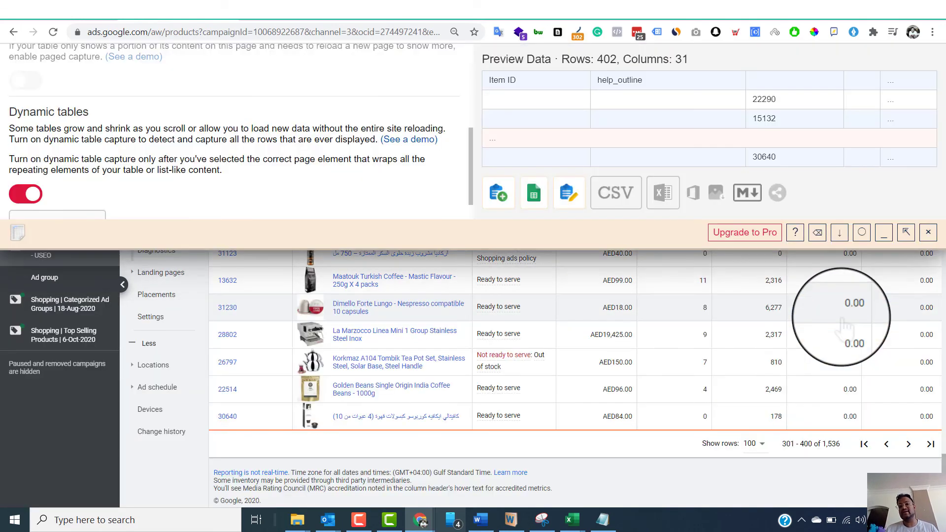